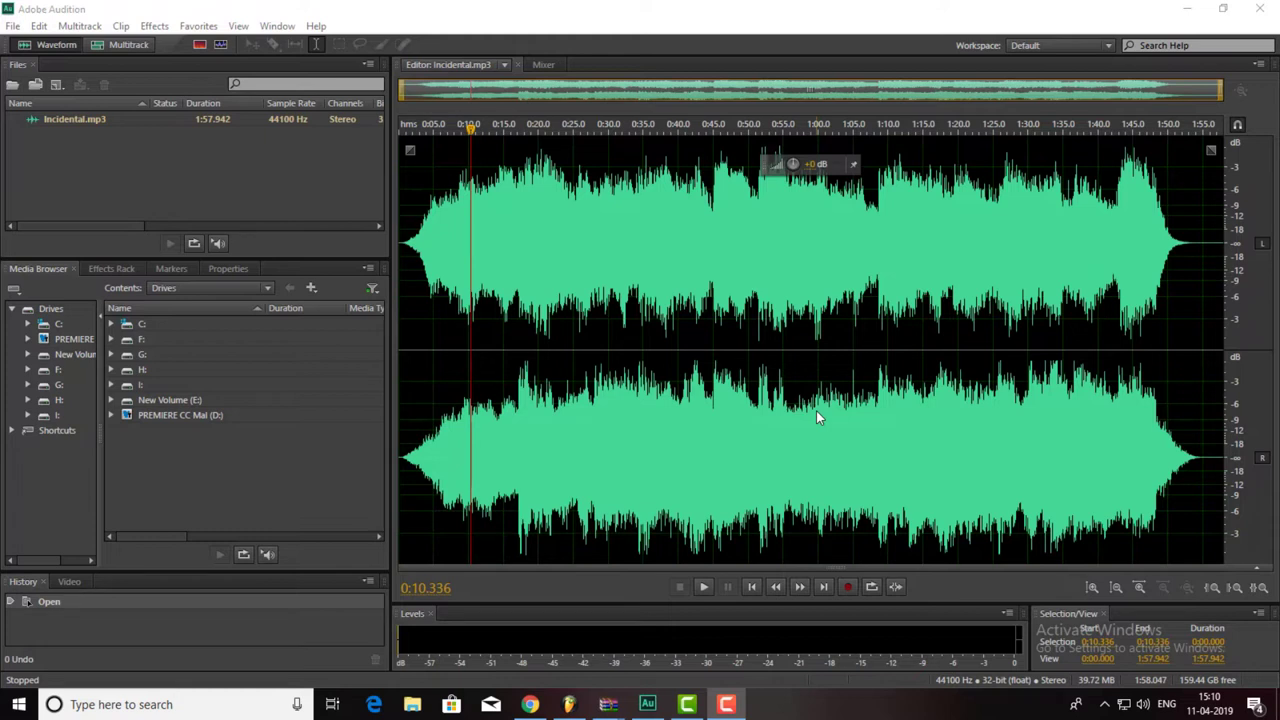
Play Incidental.mp3 from about 10 seconds to hear the original sound, and stop playback.
left_click(705, 588)
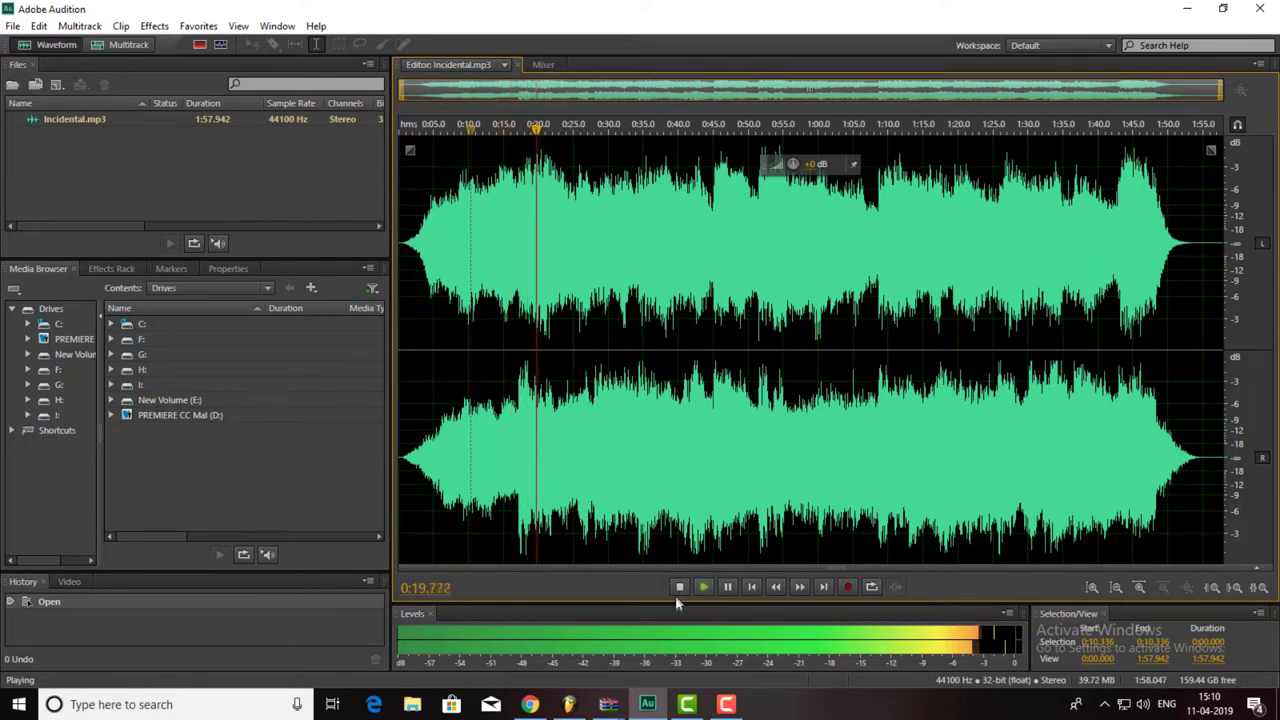
left_click(681, 586)
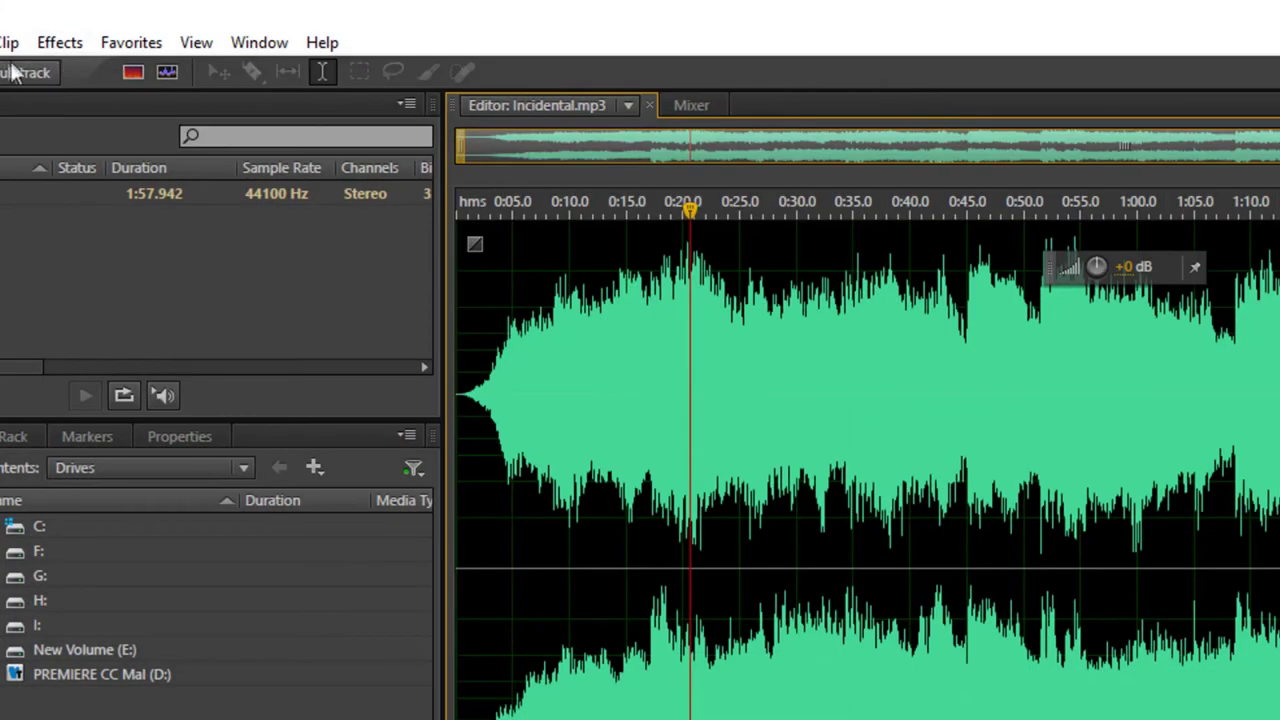
Open the Sennheiser AMBEO Orbit VST 3 effect for Incidental.mp3.
left_click(62, 42)
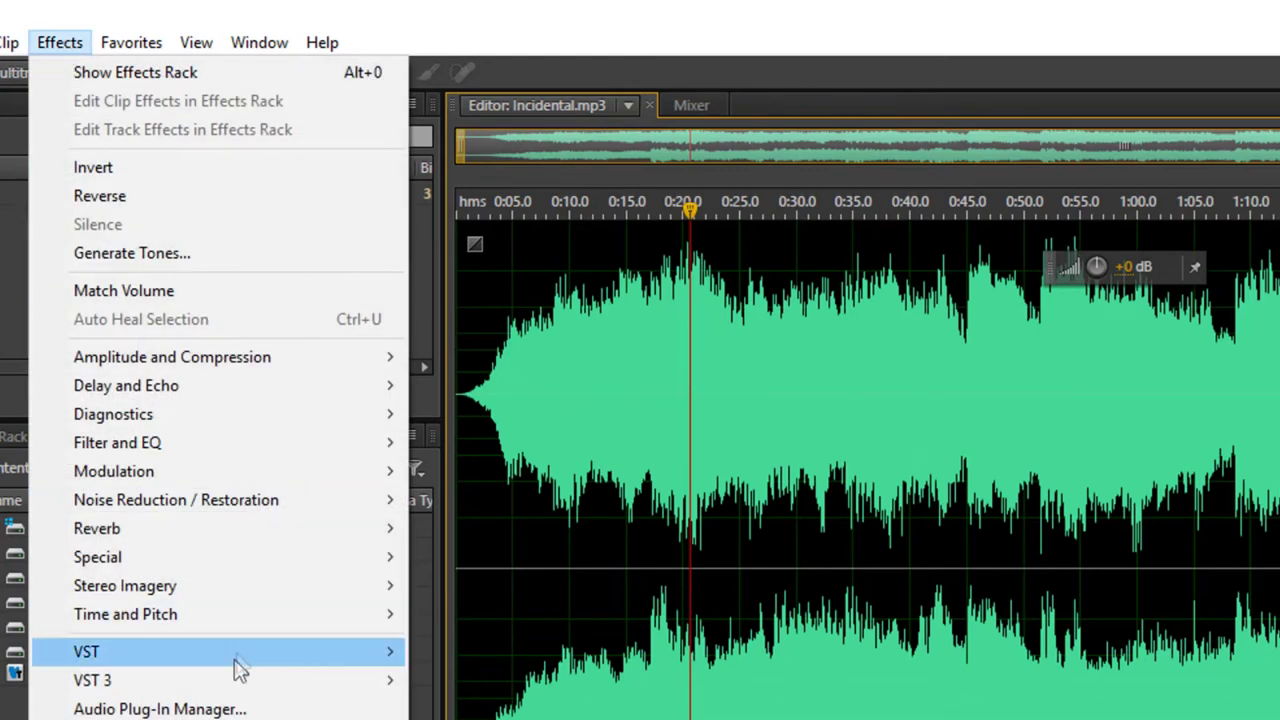
mouse_move(228, 690)
mouse_move(435, 688)
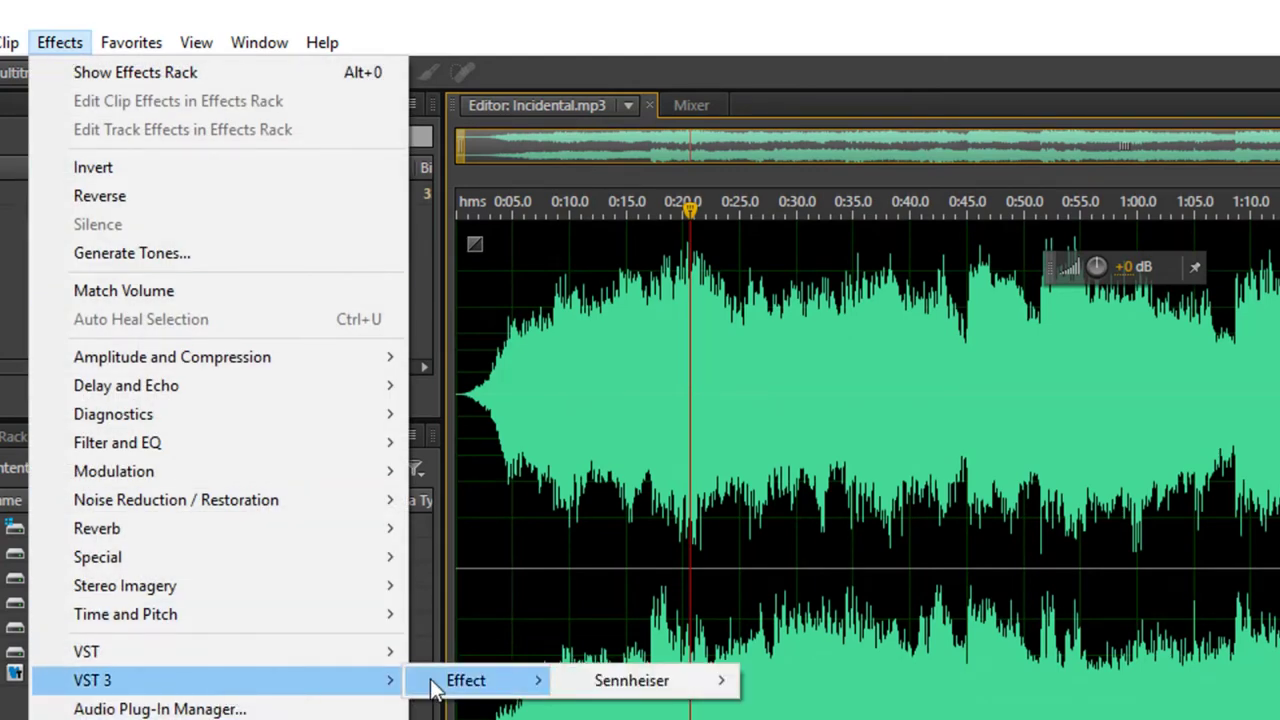
mouse_move(686, 681)
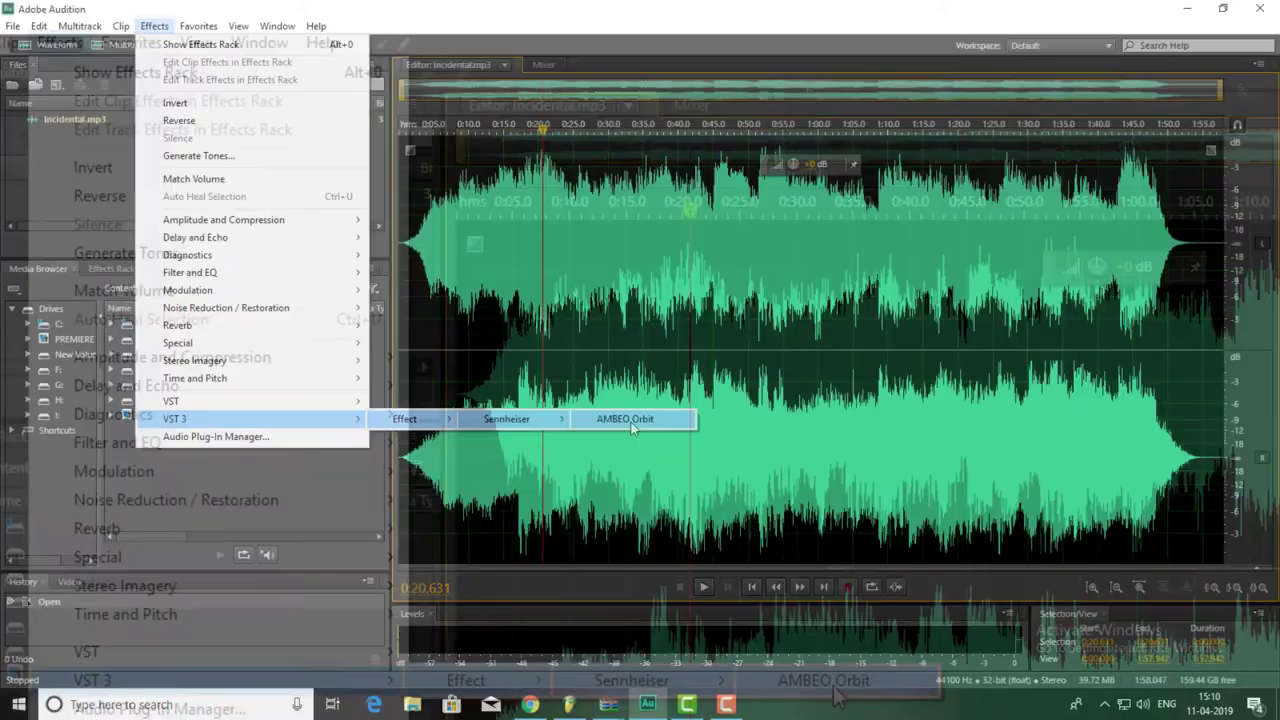
left_click(631, 421)
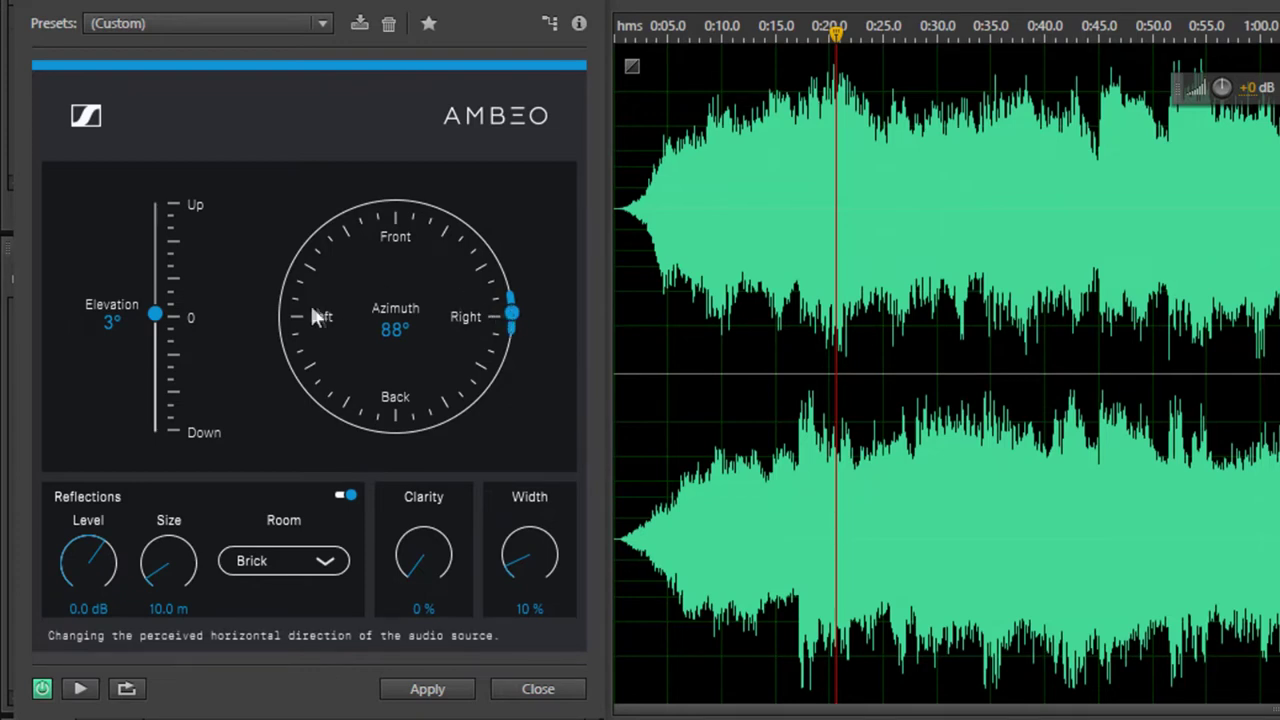
Set the AMBEO Orbit azimuth to 87° and elevation to 2°, and choose Brick as the reflections room.
left_click_drag(513, 312, 477, 314)
mouse_move(153, 316)
left_mouse_down()
mouse_move(155, 258)
mouse_move(167, 318)
left_mouse_up()
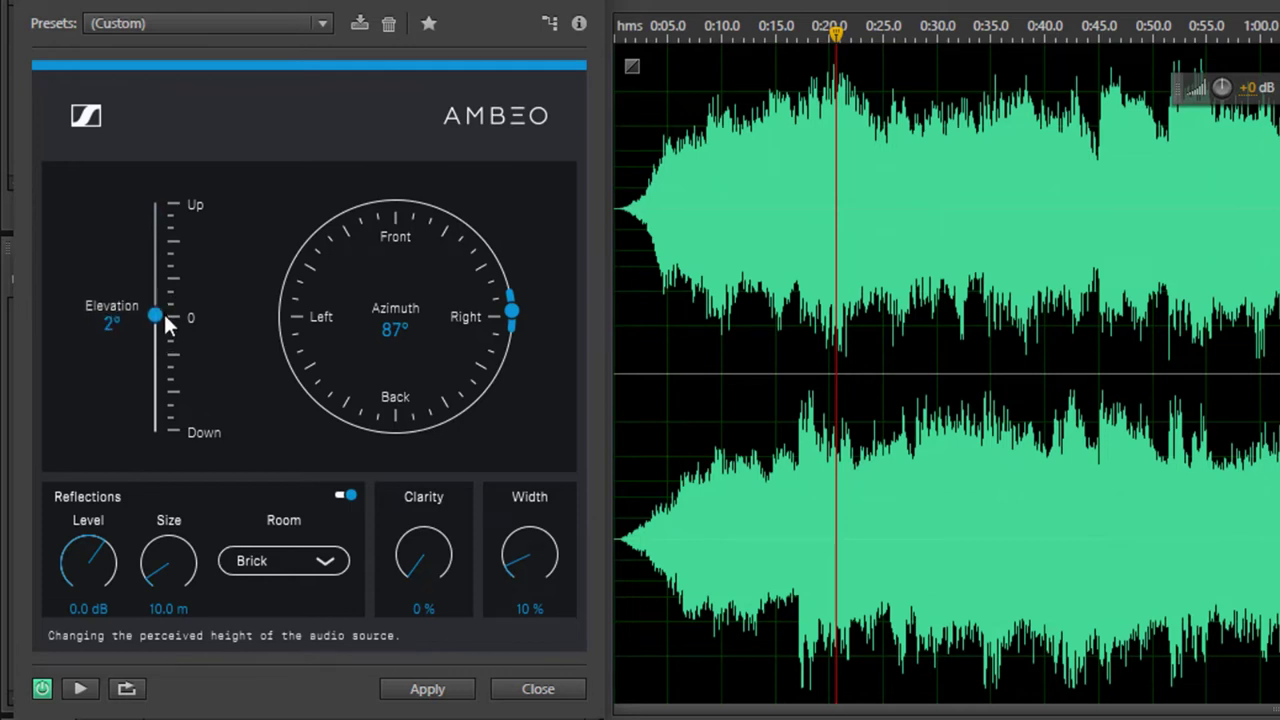
left_click(324, 562)
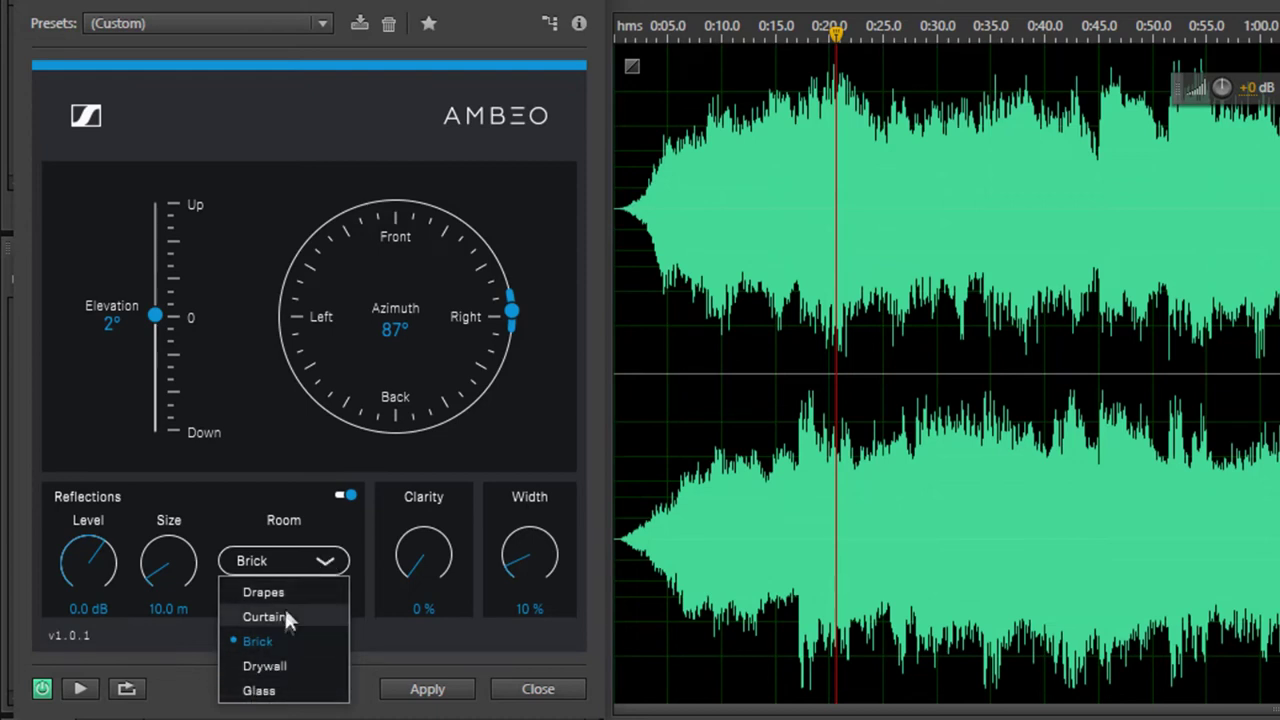
left_click(257, 642)
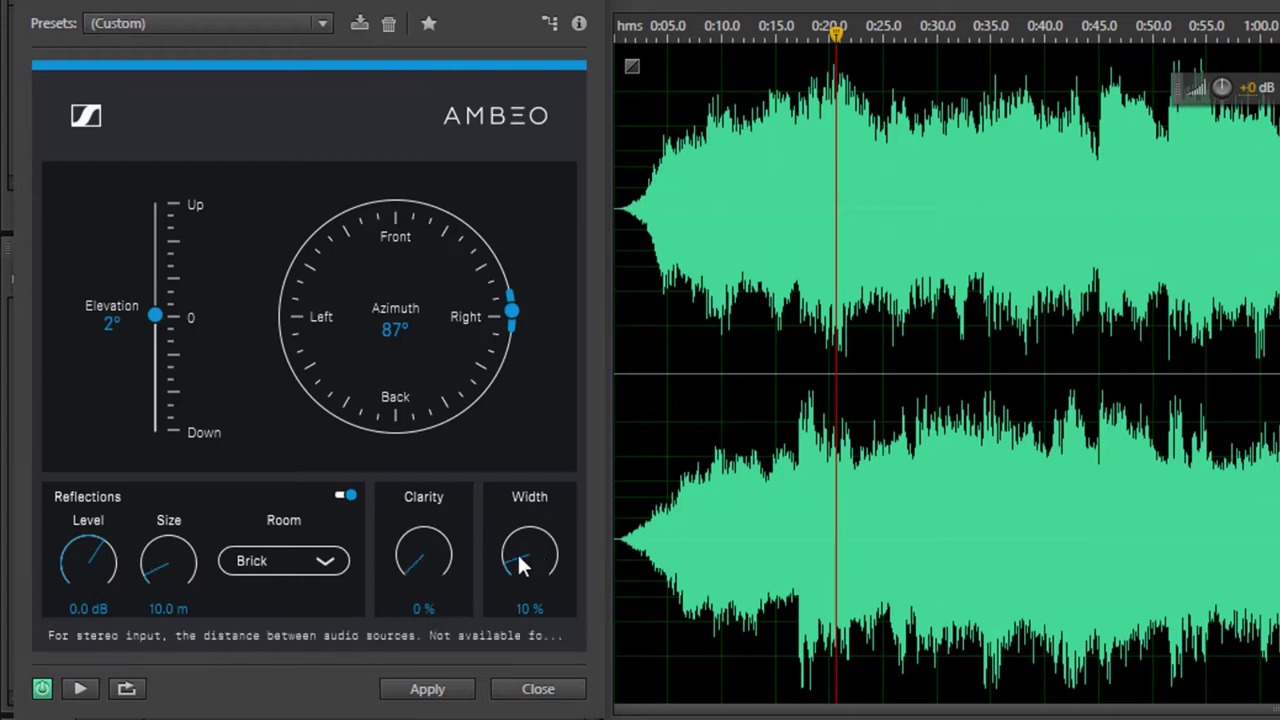
Set the AMBEO Orbit width to 1 % and clarity to 0 %, and turn the azimuth to 172°.
left_click_drag(505, 563, 523, 606)
left_click_drag(514, 318, 411, 432)
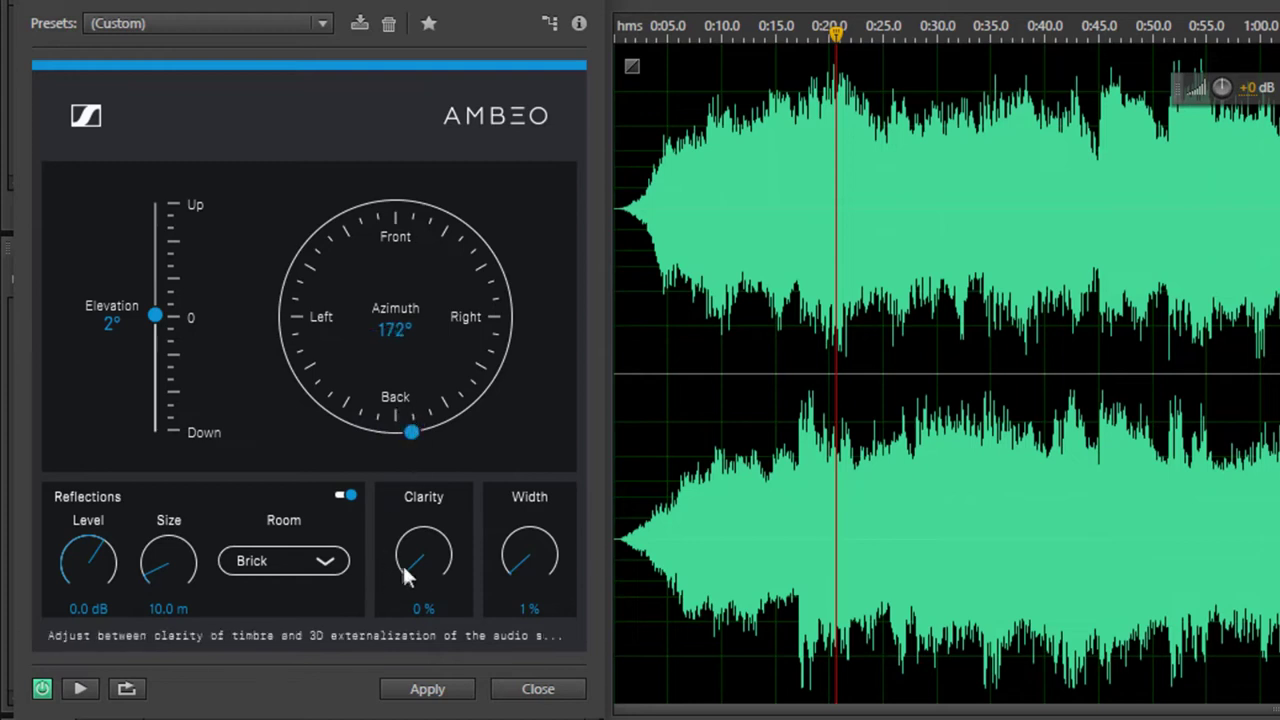
mouse_move(402, 562)
left_mouse_down()
mouse_move(401, 513)
mouse_move(396, 580)
left_mouse_up()
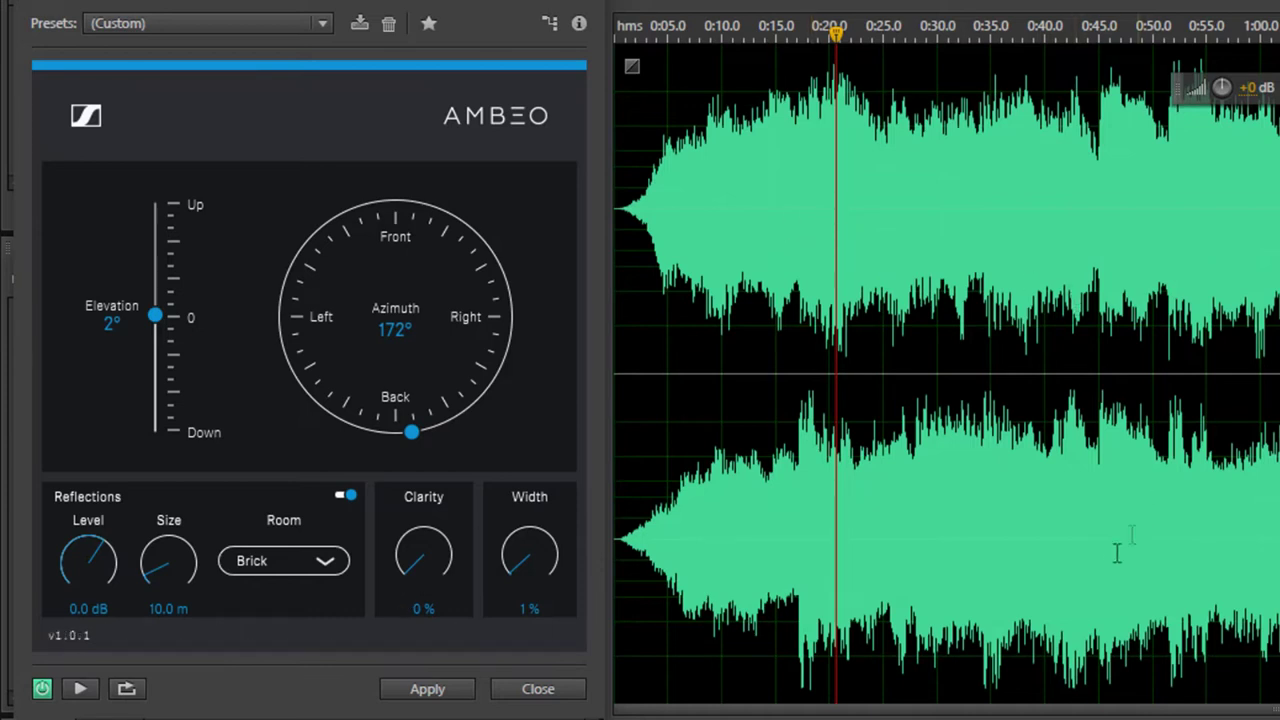
Preview the effect while moving the azimuth to 89° on the right and to -92° on the left, and stop playback.
key("space")
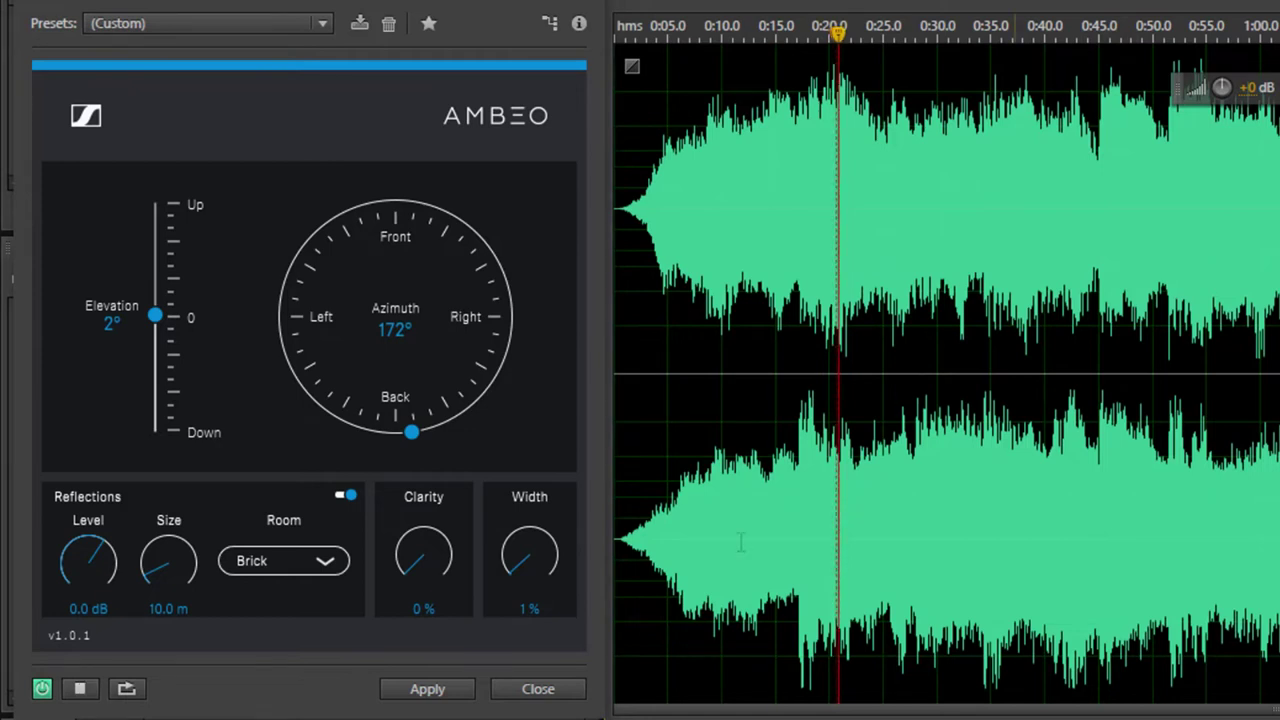
left_click_drag(410, 430, 488, 320)
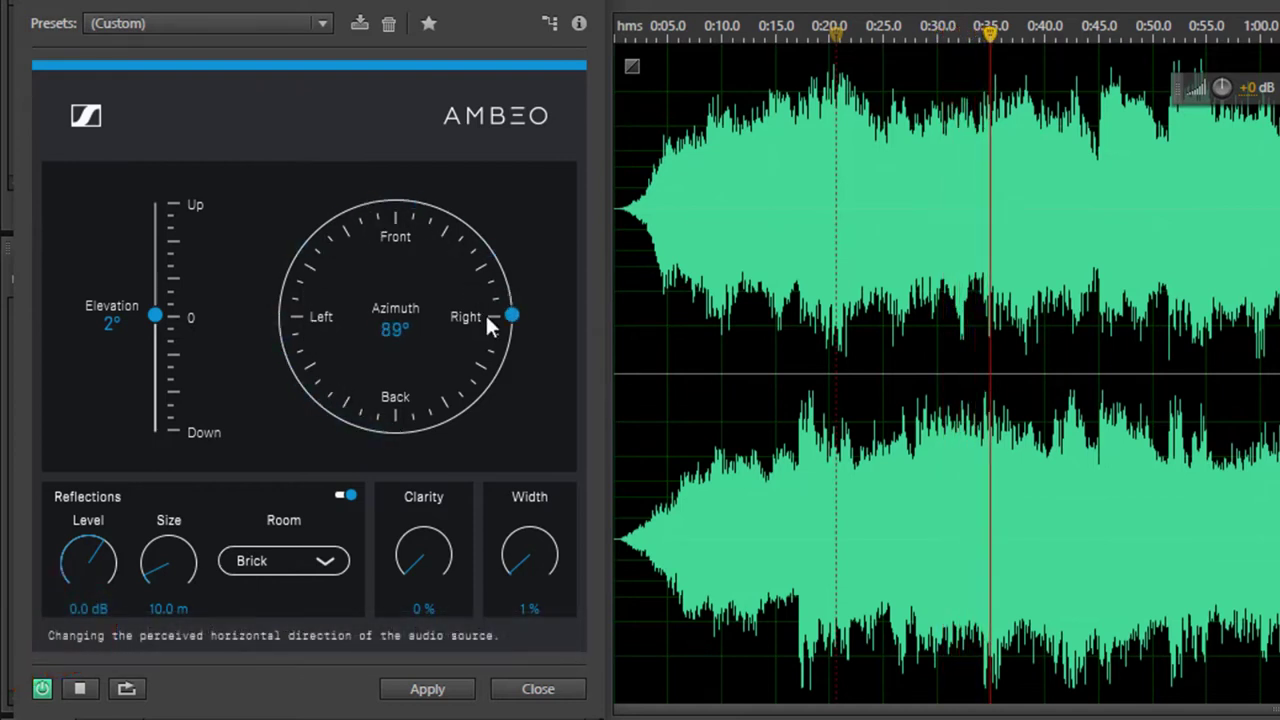
key("space")
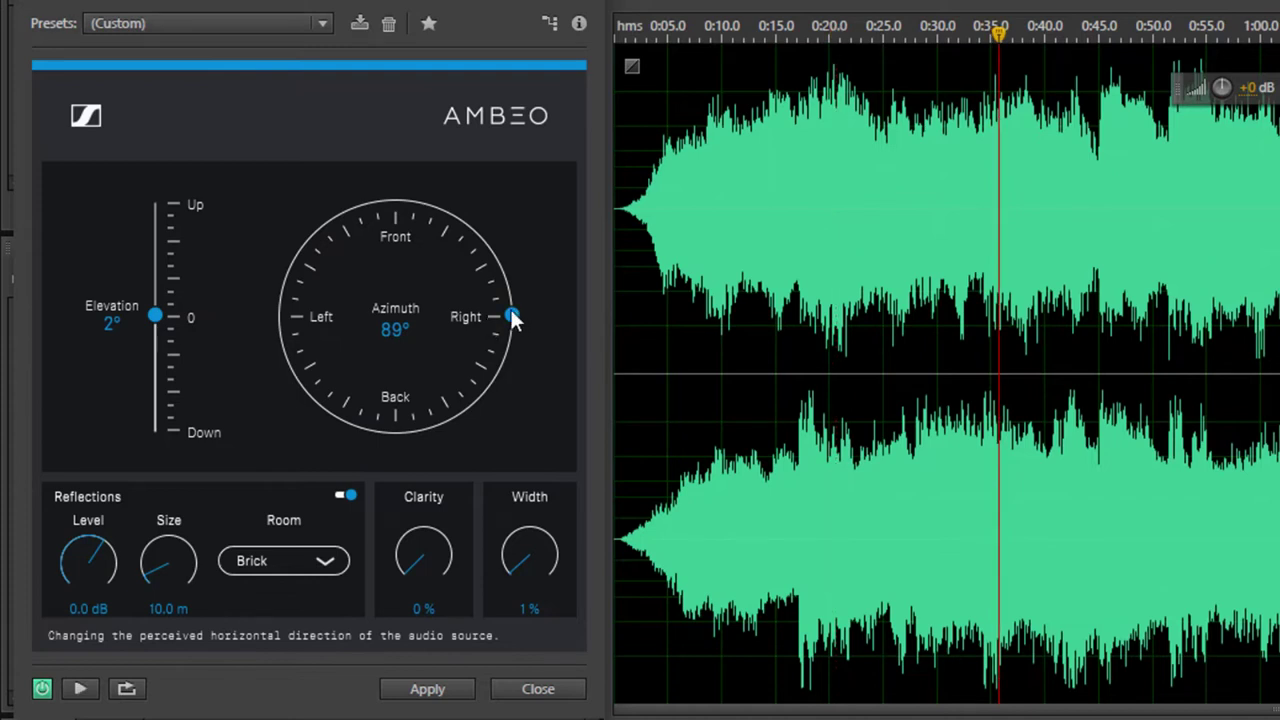
key("space")
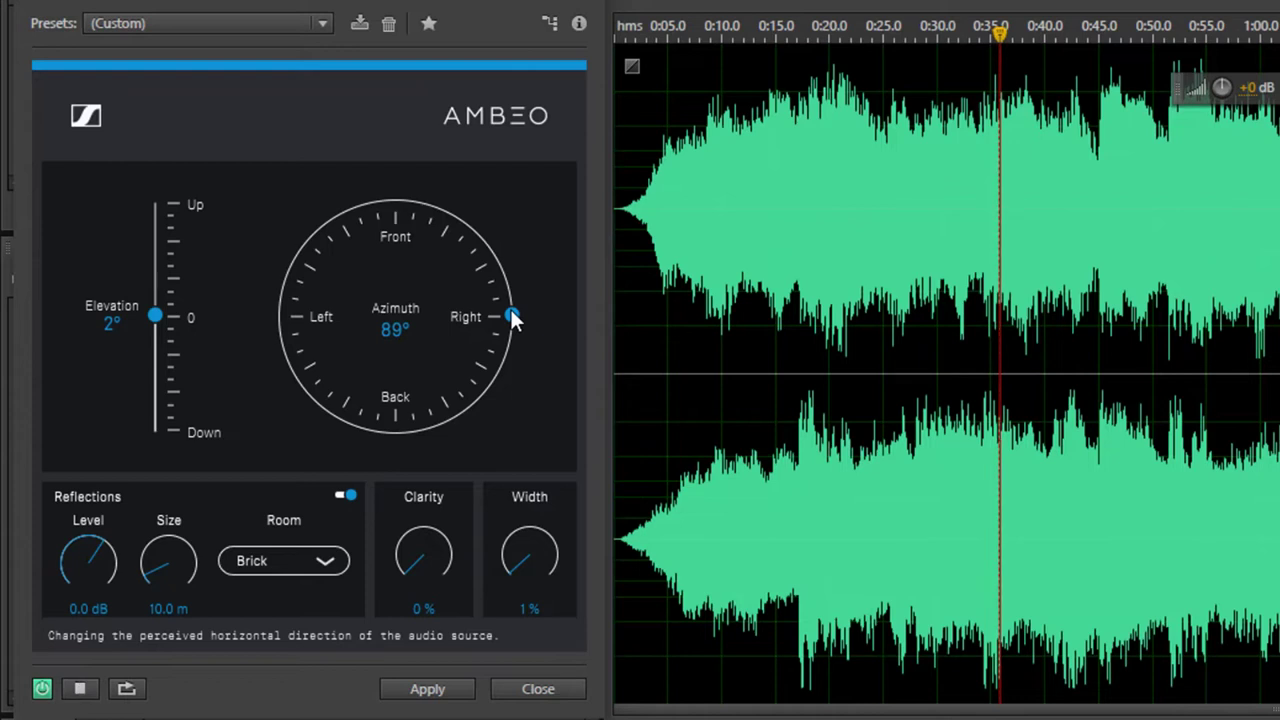
key("space")
left_click_drag(510, 317, 298, 318)
key("space")
key("space")
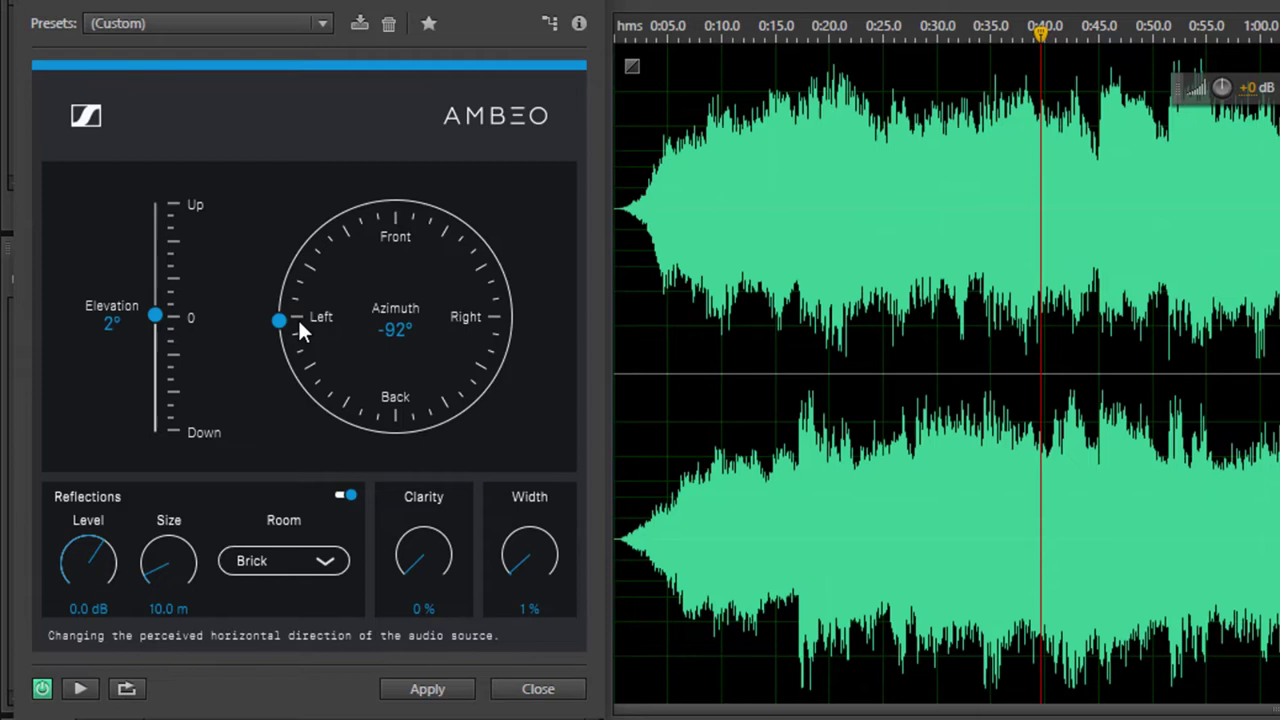
Swing the azimuth around the back to 89°, and close AMBEO Orbit without applying it.
left_click_drag(280, 323, 391, 428)
left_click_drag(396, 430, 490, 318)
mouse_move(508, 316)
left_mouse_down()
mouse_move(462, 410)
mouse_move(297, 395)
mouse_move(286, 288)
mouse_move(500, 352)
mouse_move(499, 318)
left_mouse_up()
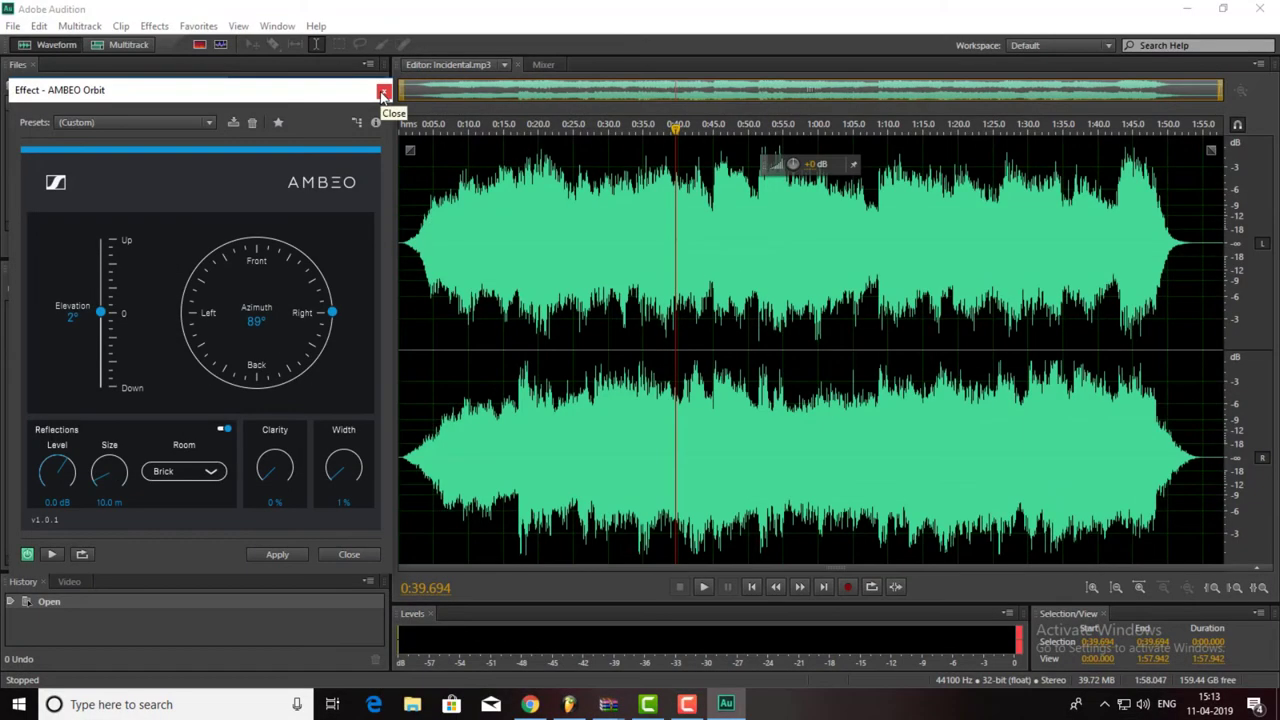
left_click(382, 93)
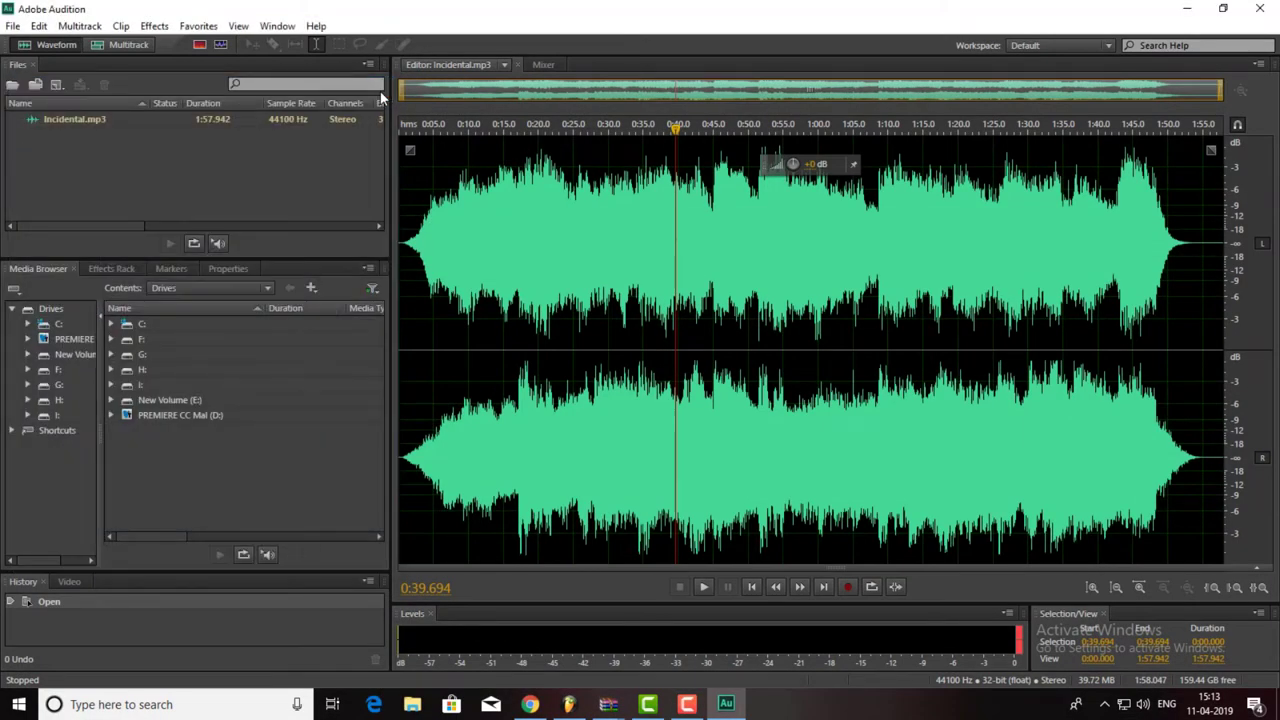
Open the Doppler Shifter effect for the whole file and choose the circular path type.
left_click(153, 28)
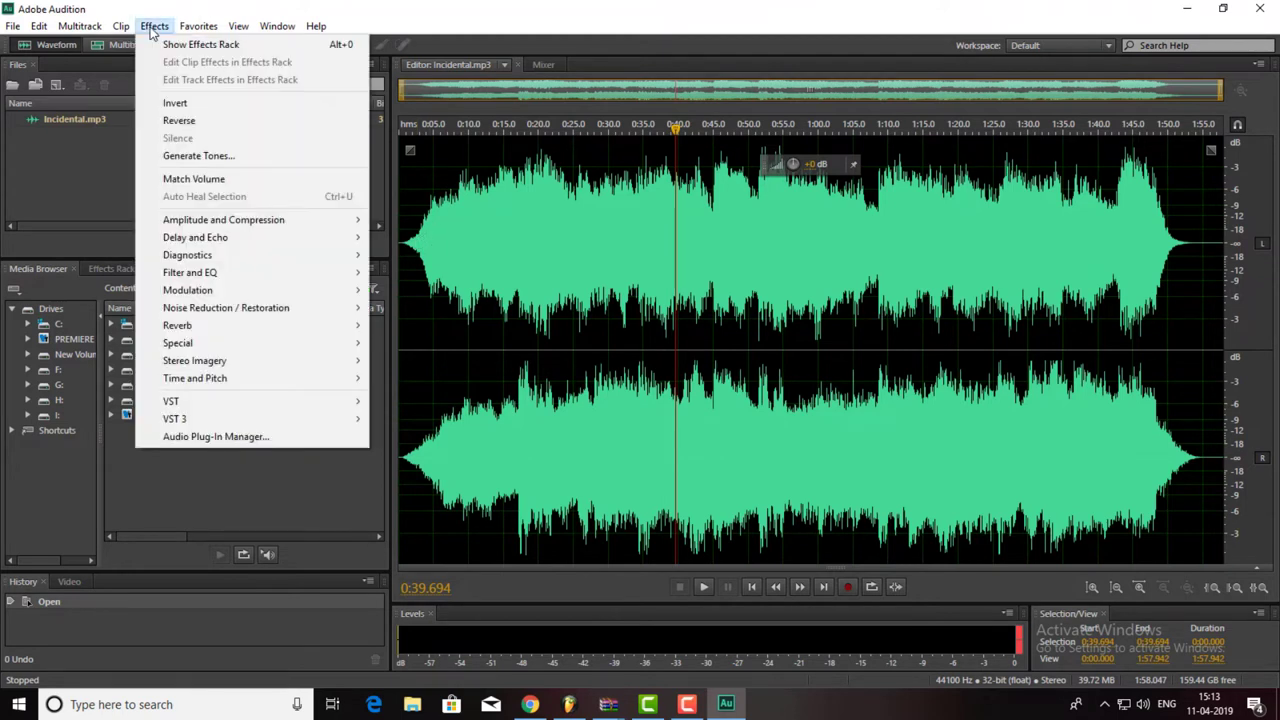
mouse_move(224, 280)
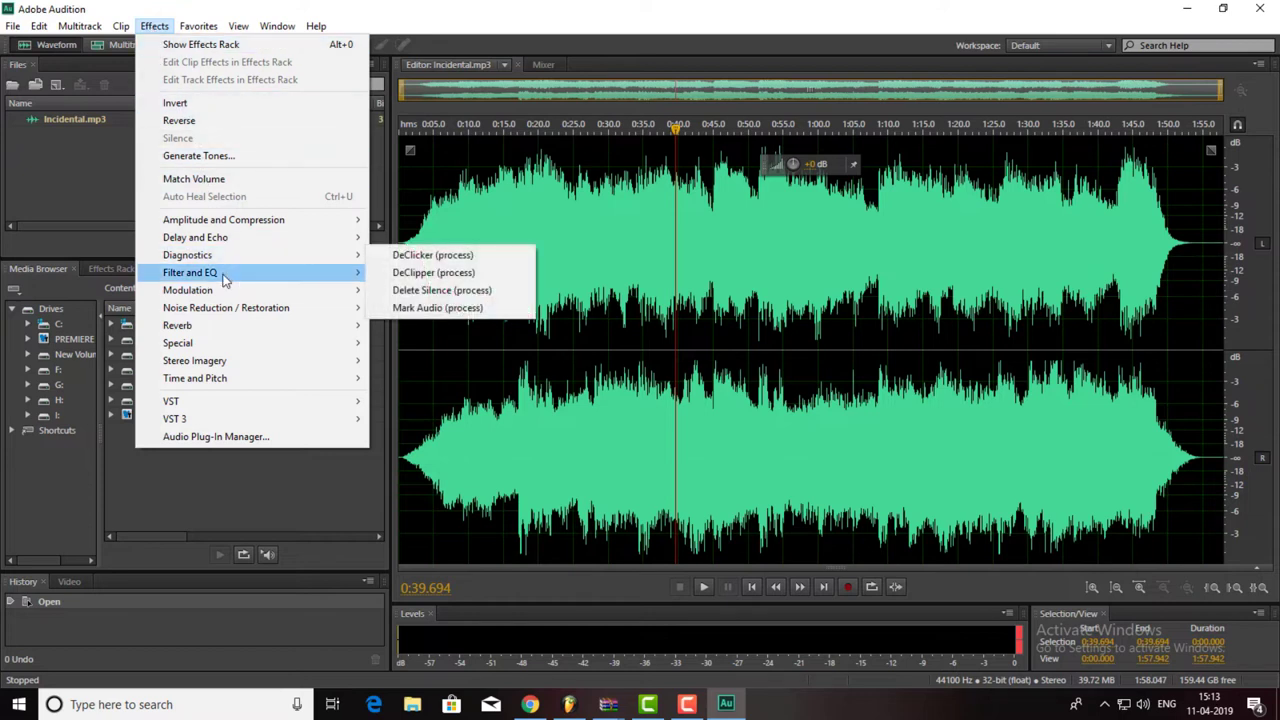
mouse_move(200, 345)
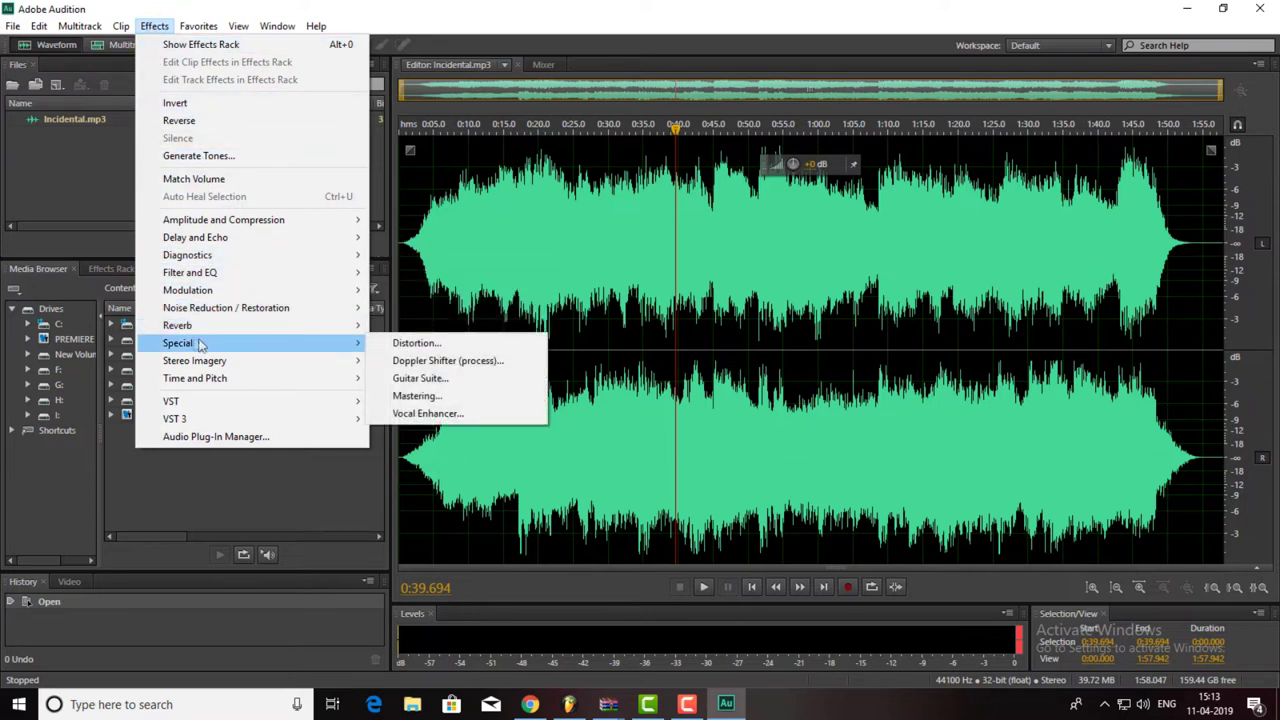
left_click(424, 361)
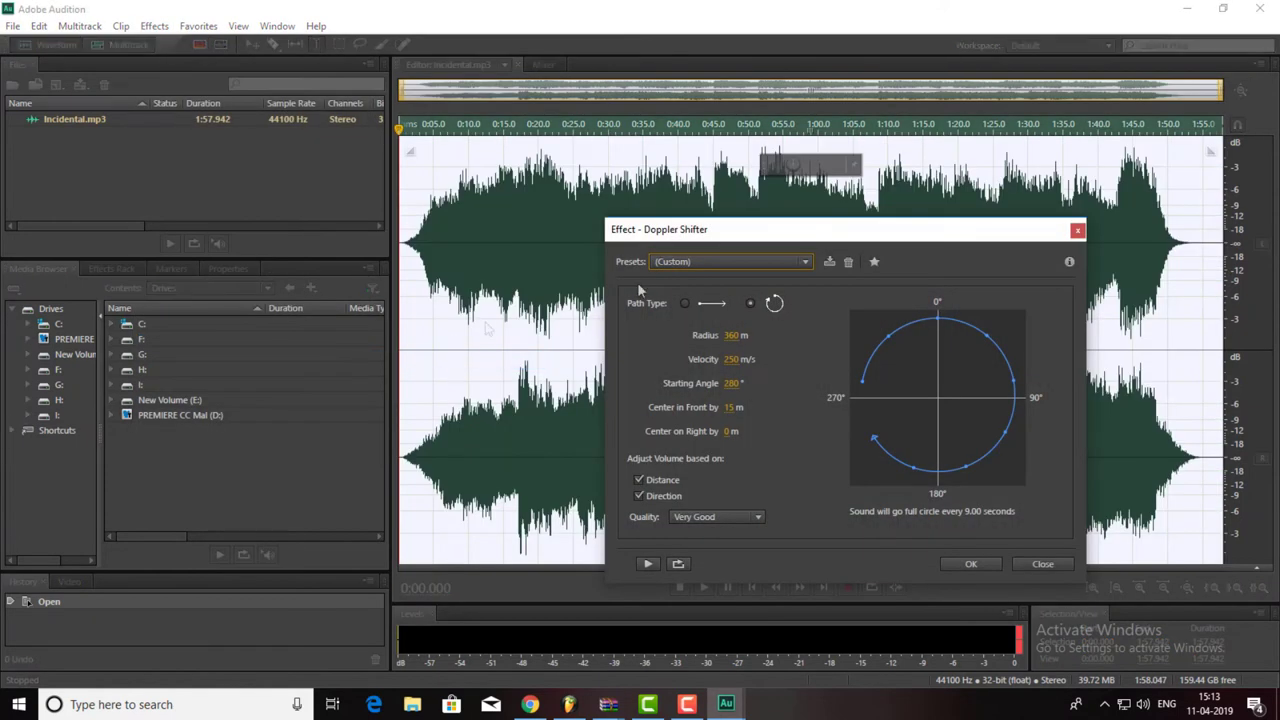
left_click(752, 305)
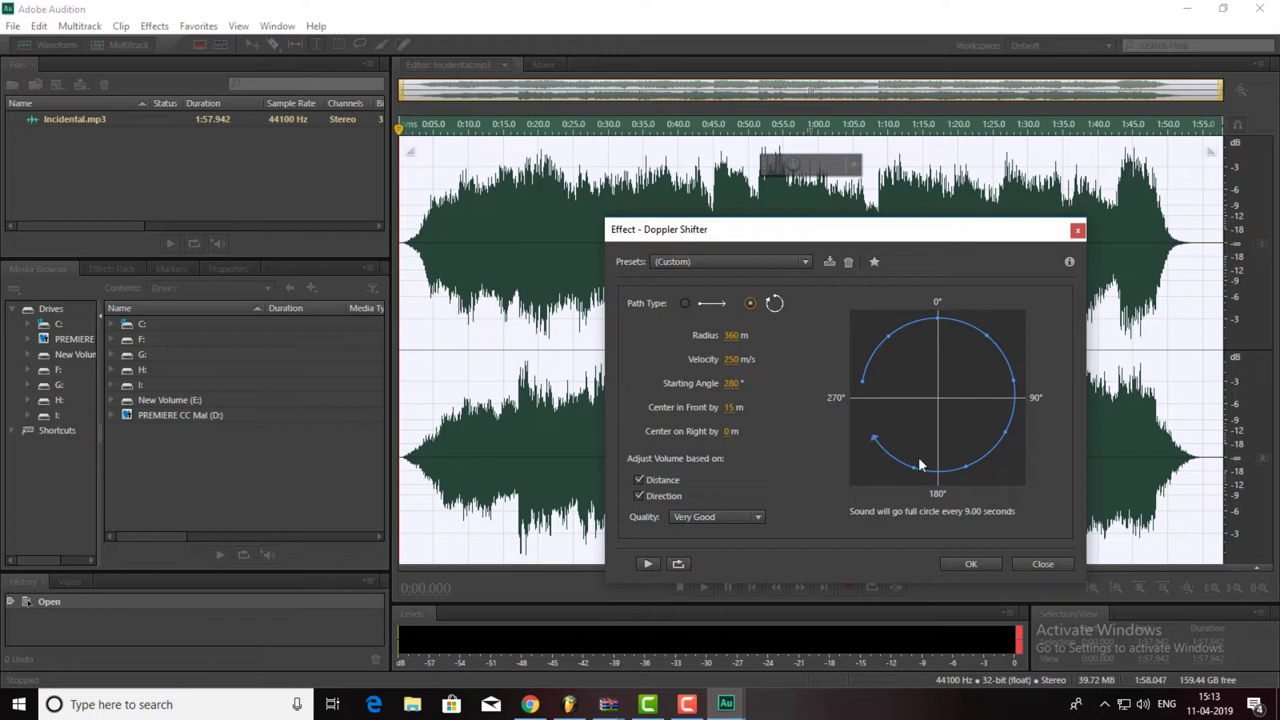
Set the Doppler Shifter radius to 180 m, keep the velocity at 250 m/s, and apply the effect.
left_click(735, 335)
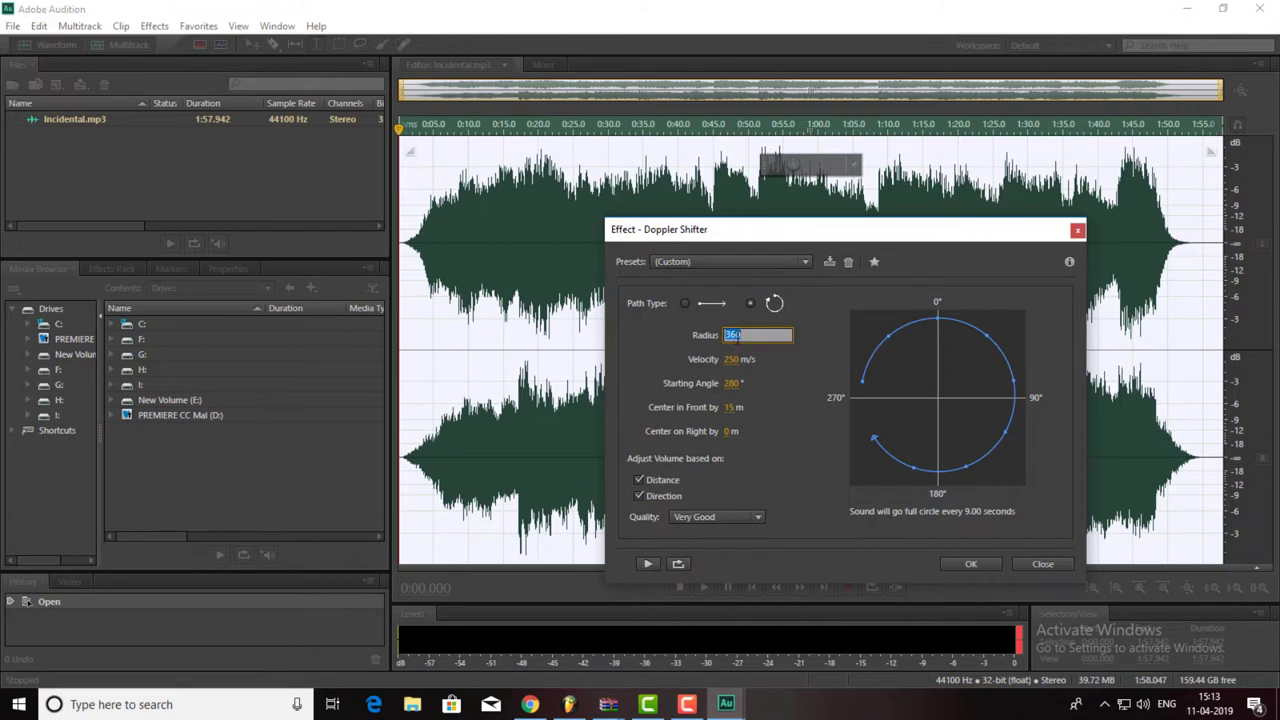
type("180")
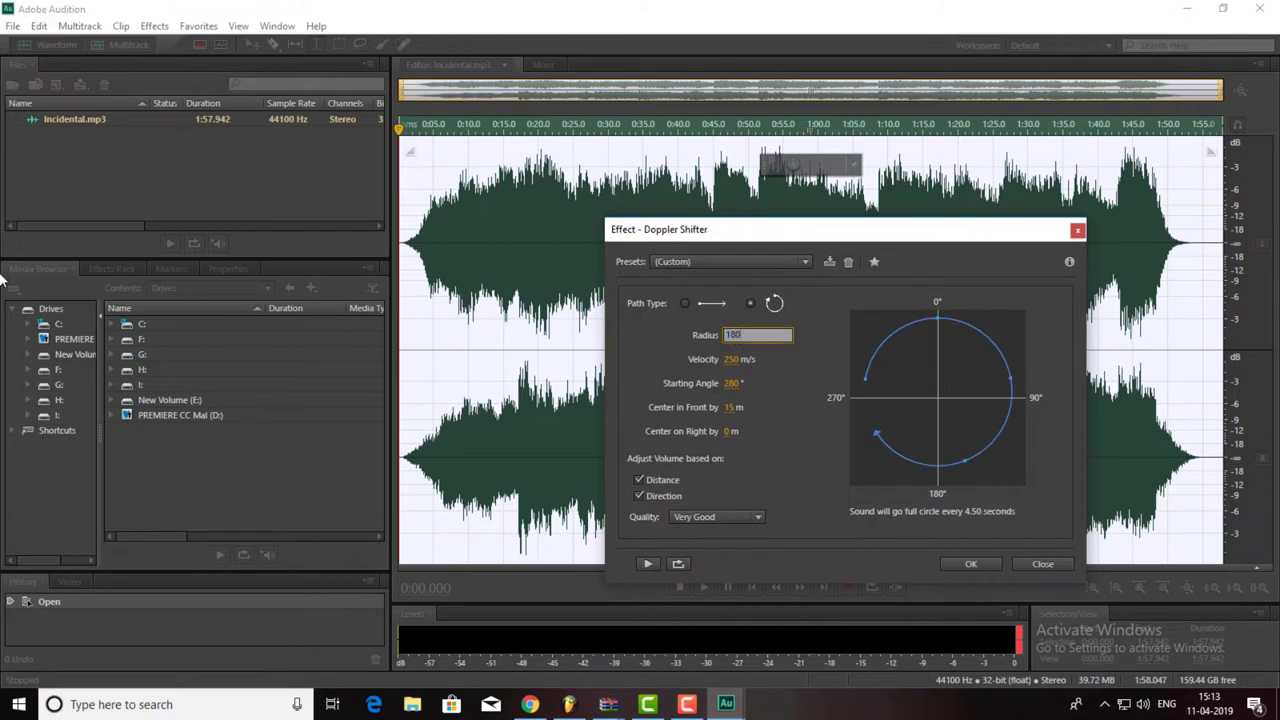
key("Return")
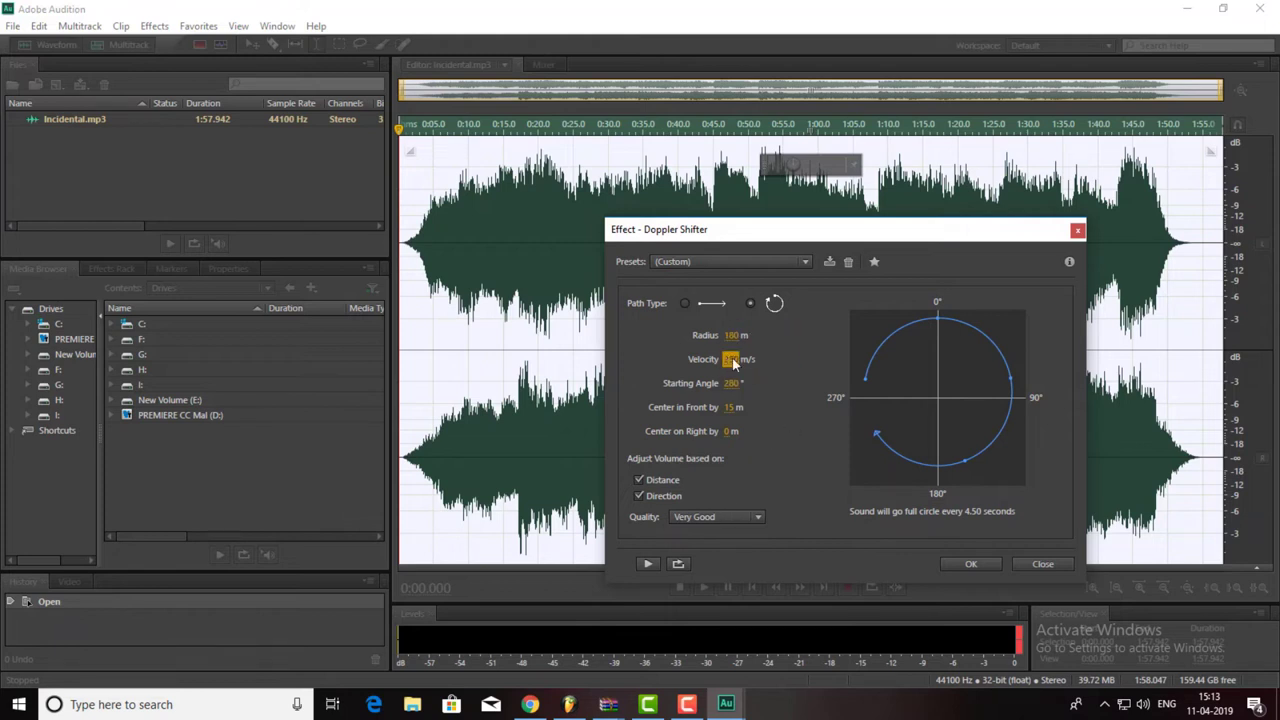
left_click(733, 360)
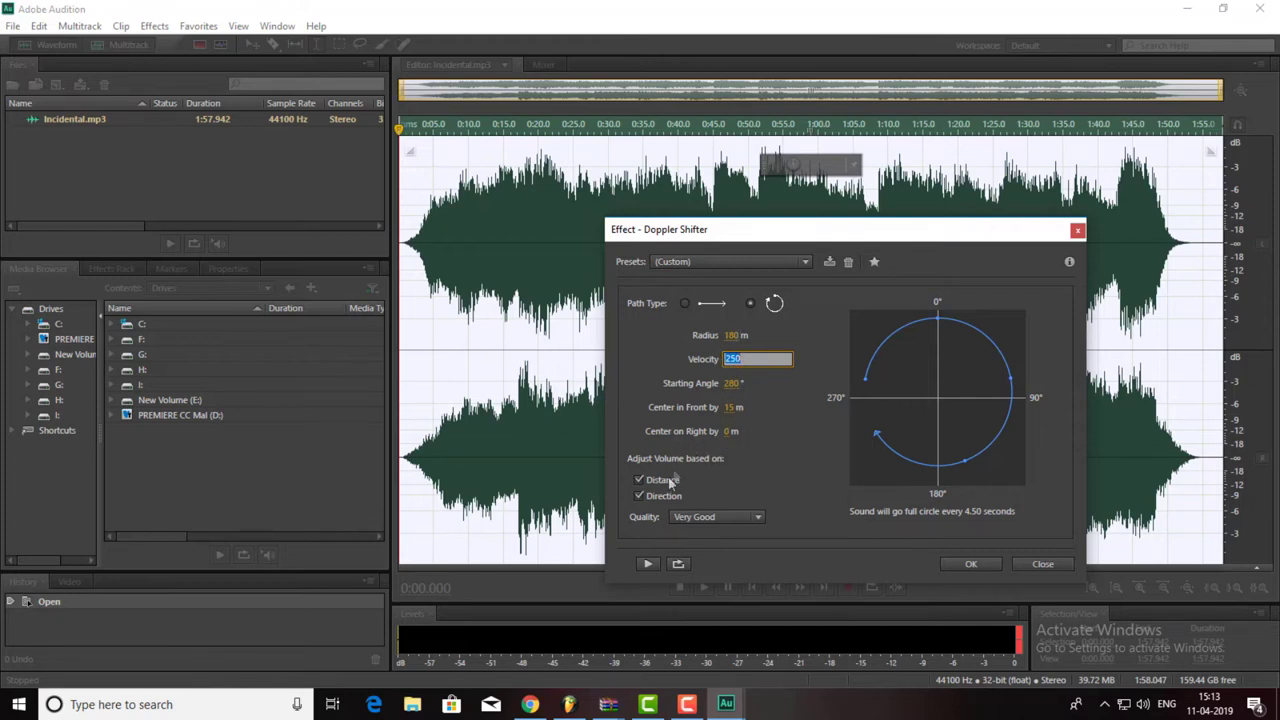
left_click(972, 564)
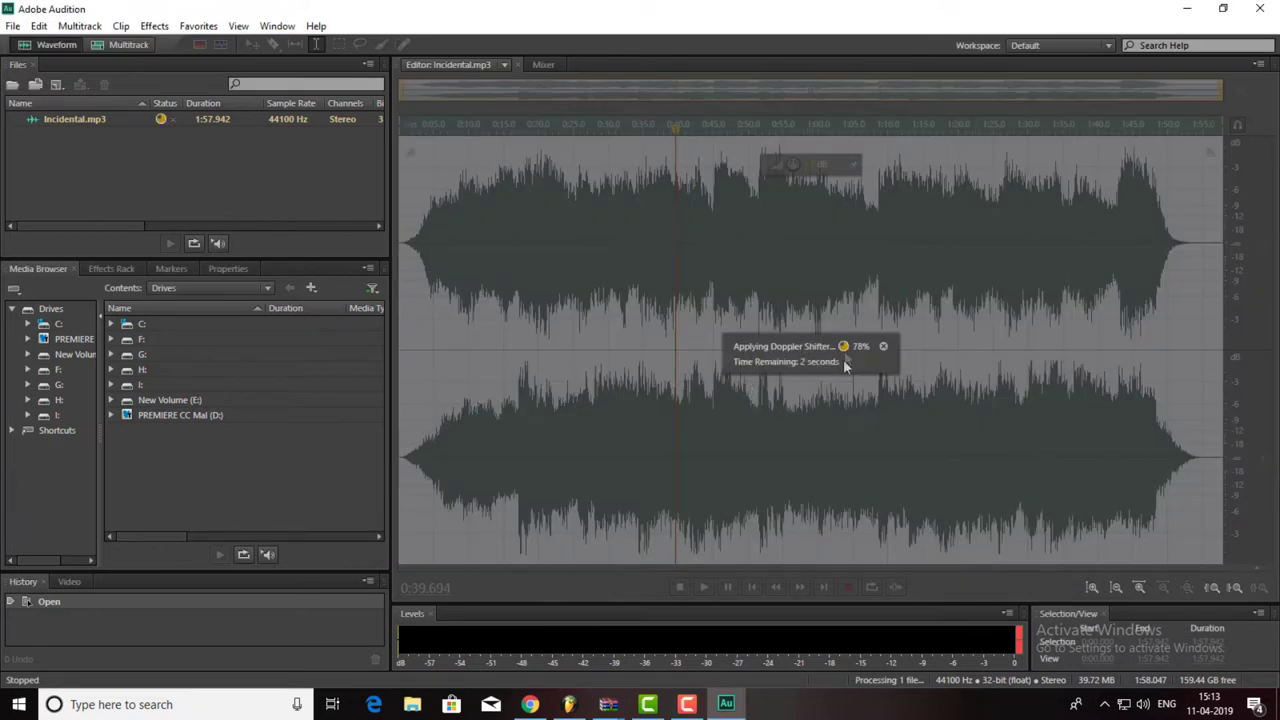
Play the processed track from about 3 seconds to hear the circling sound, and stop playback.
left_click(420, 342)
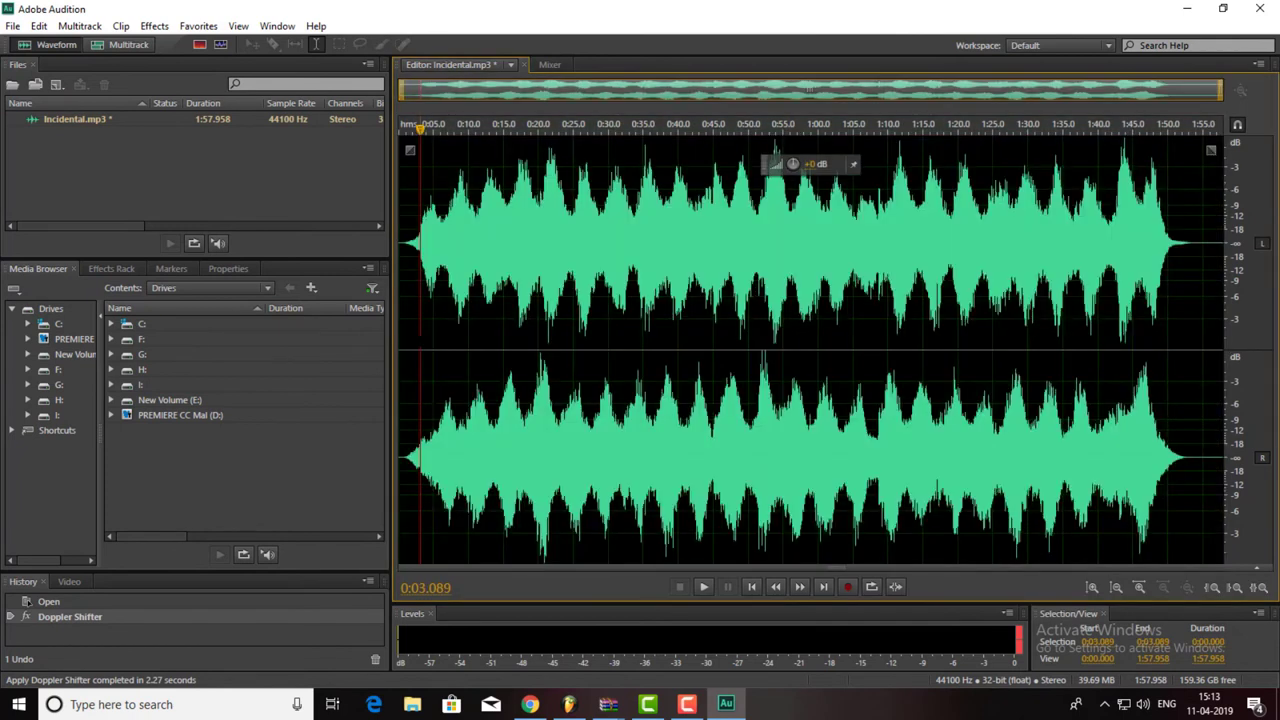
left_click(703, 588)
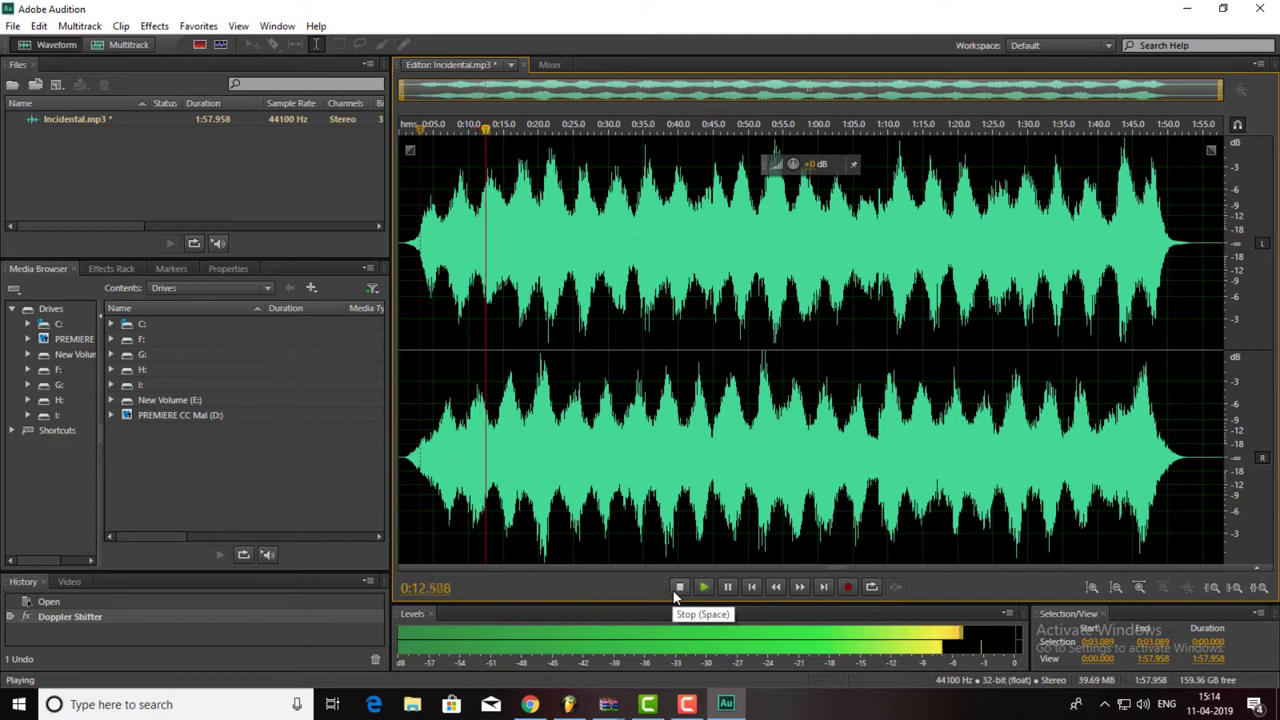
left_click(679, 588)
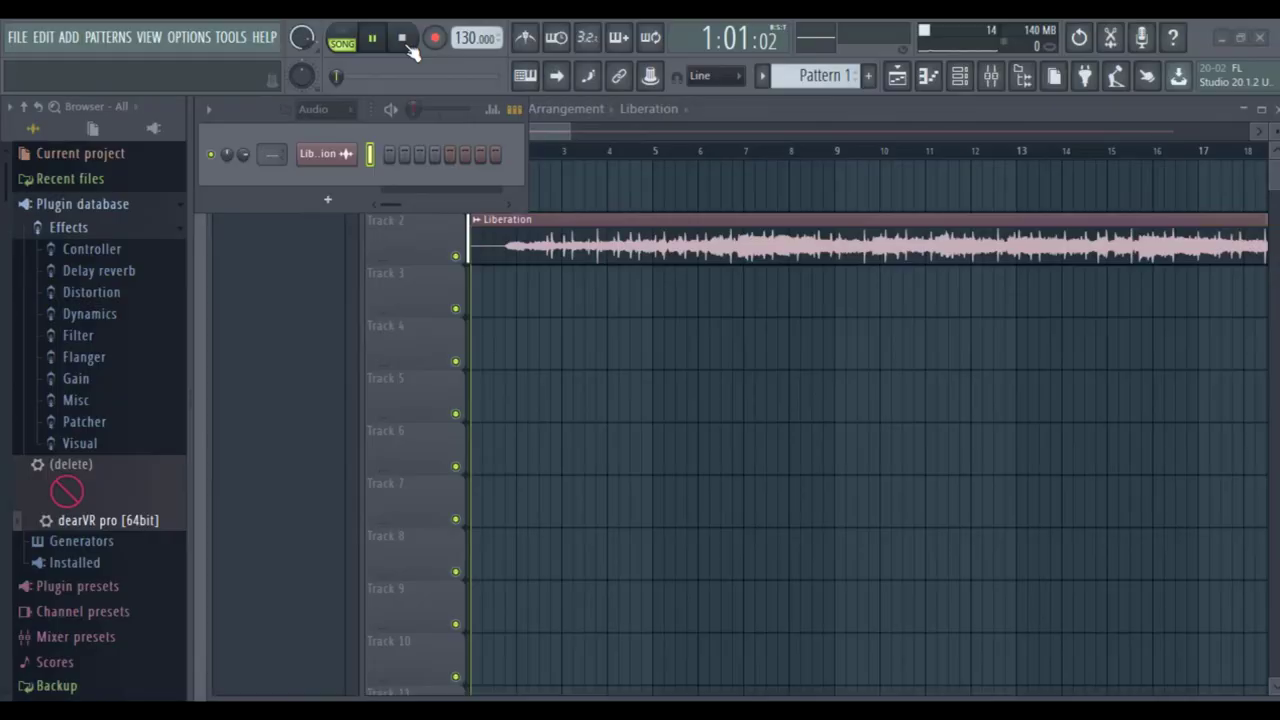
In FL Studio, stop playback and load the dearVR pro [64bit] plugin onto the Master track.
left_click(405, 42)
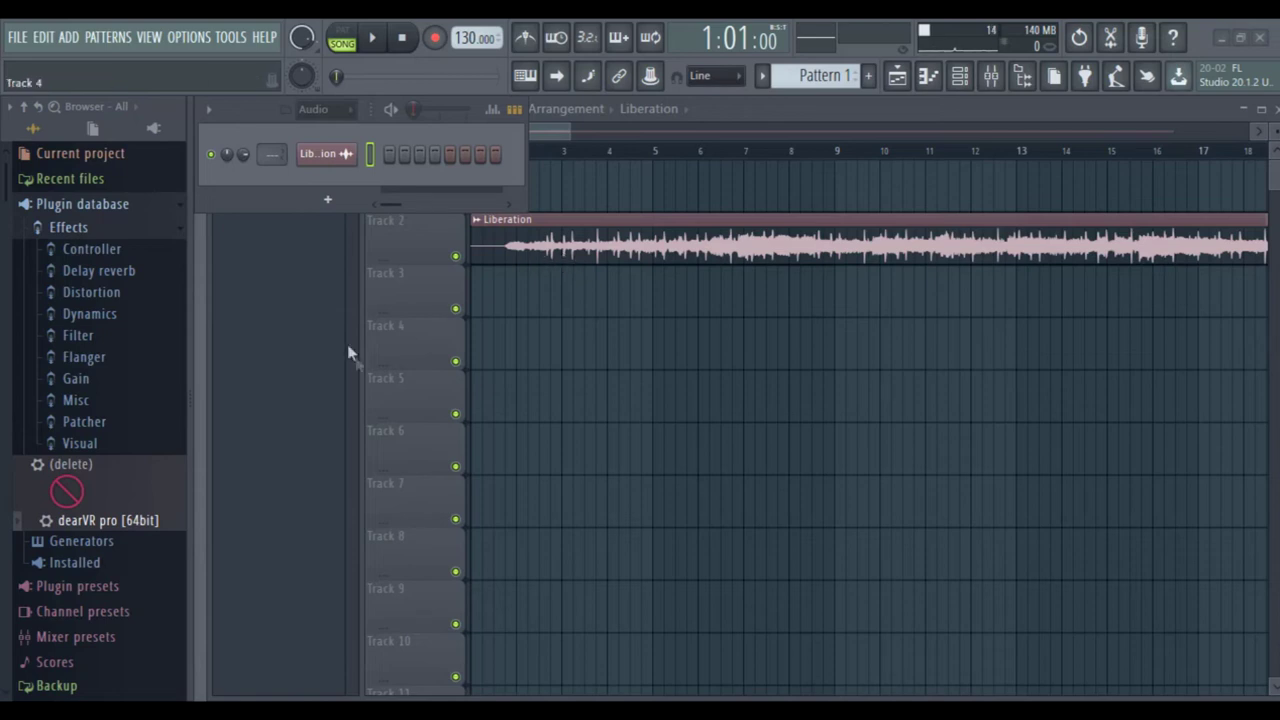
left_click_drag(112, 522, 113, 524)
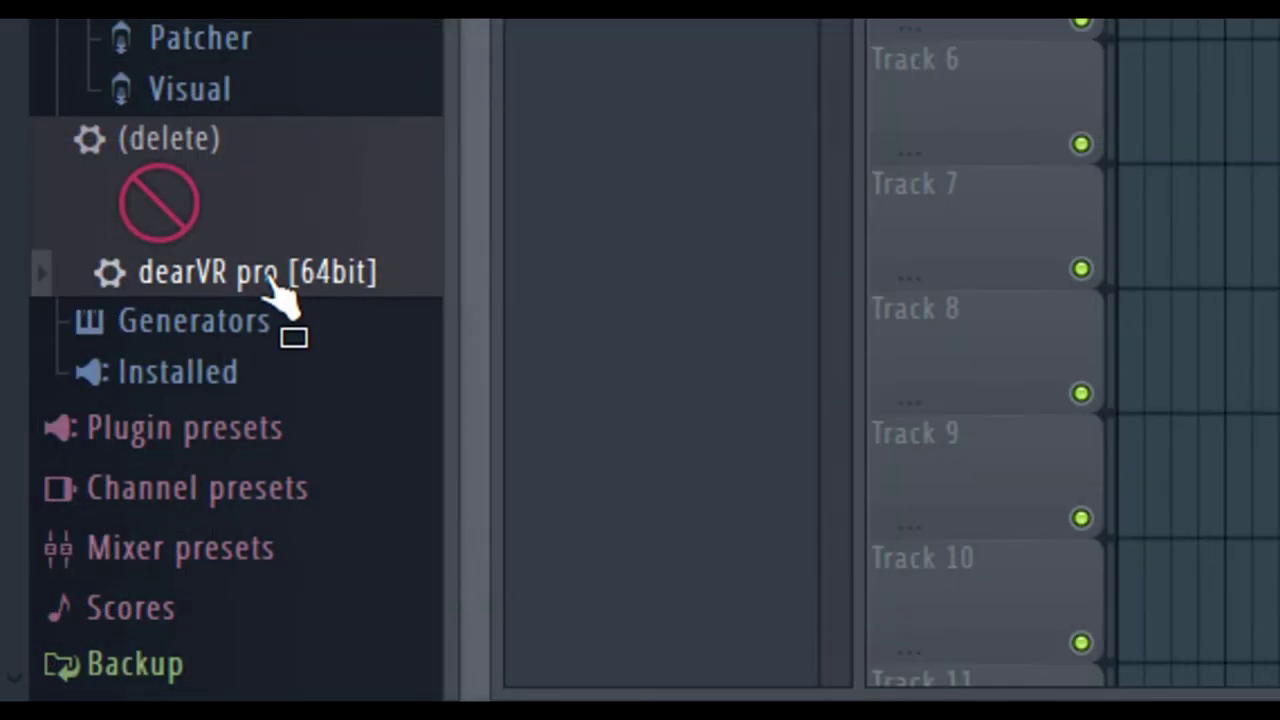
right_click(272, 280)
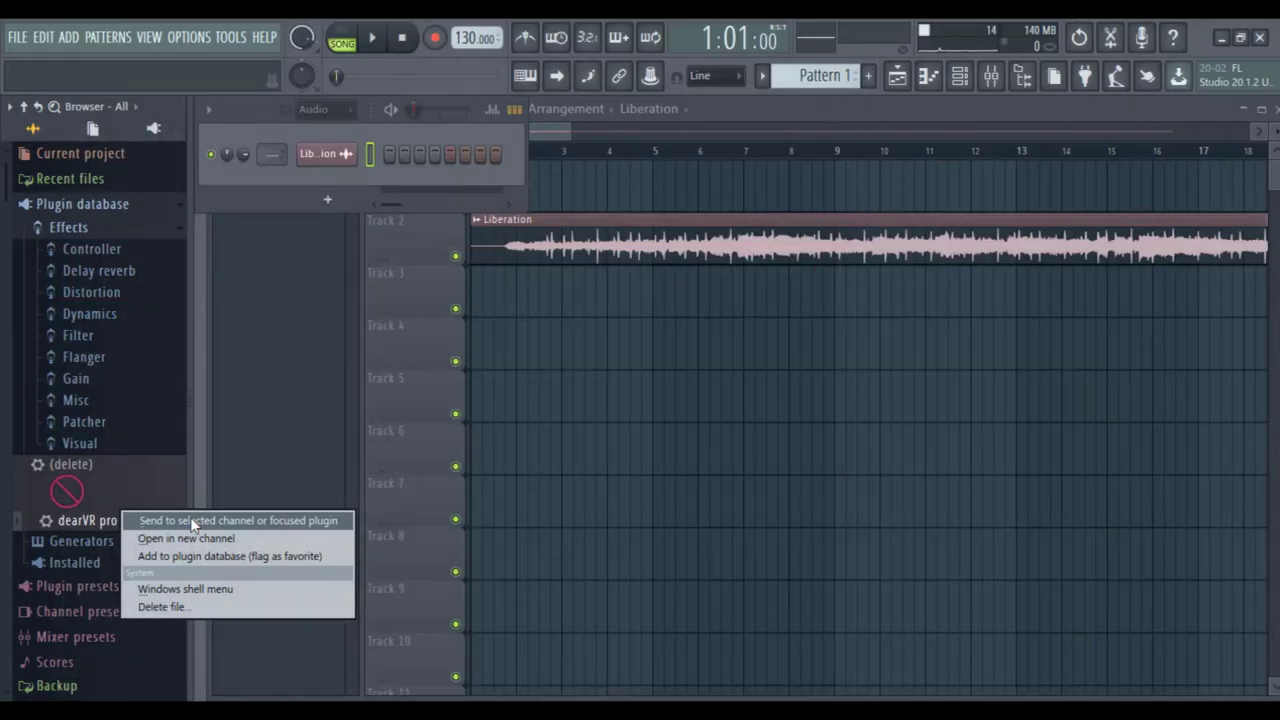
left_click(190, 517)
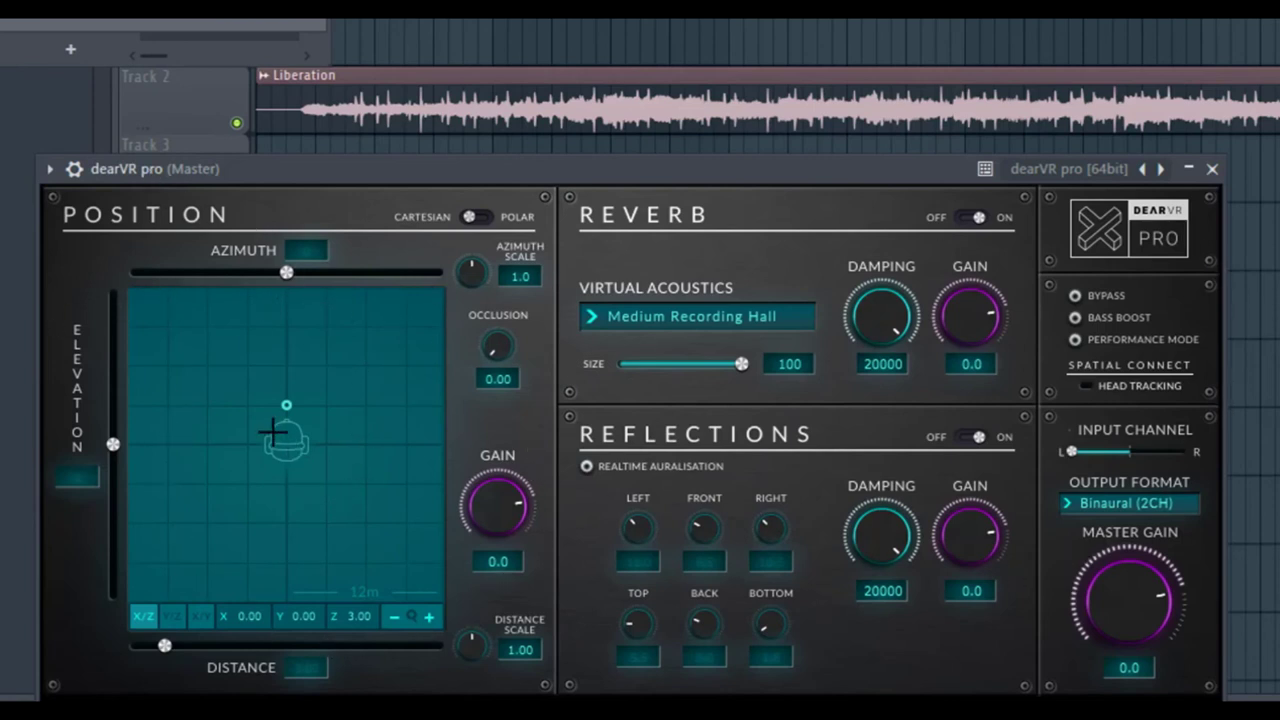
Compare the X/Y and Y/Z position planes and leave the dearVR pro position pad on X/Y.
left_click(199, 616)
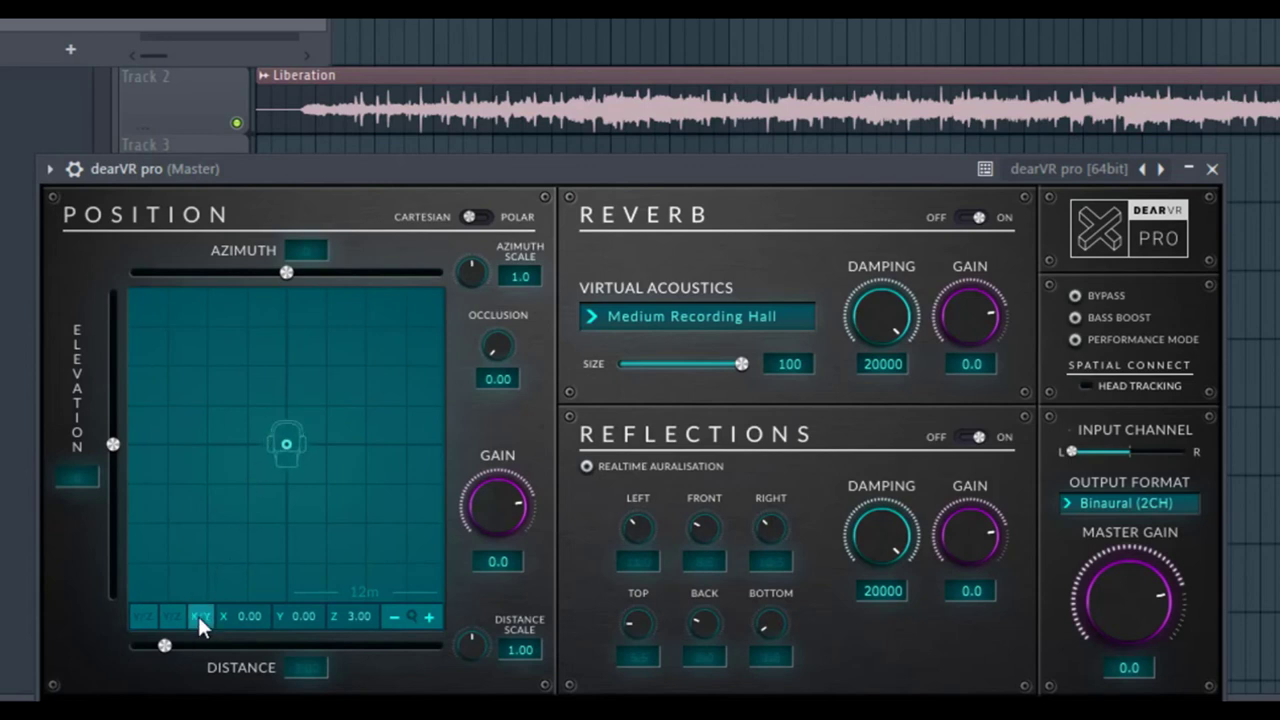
left_click(174, 614)
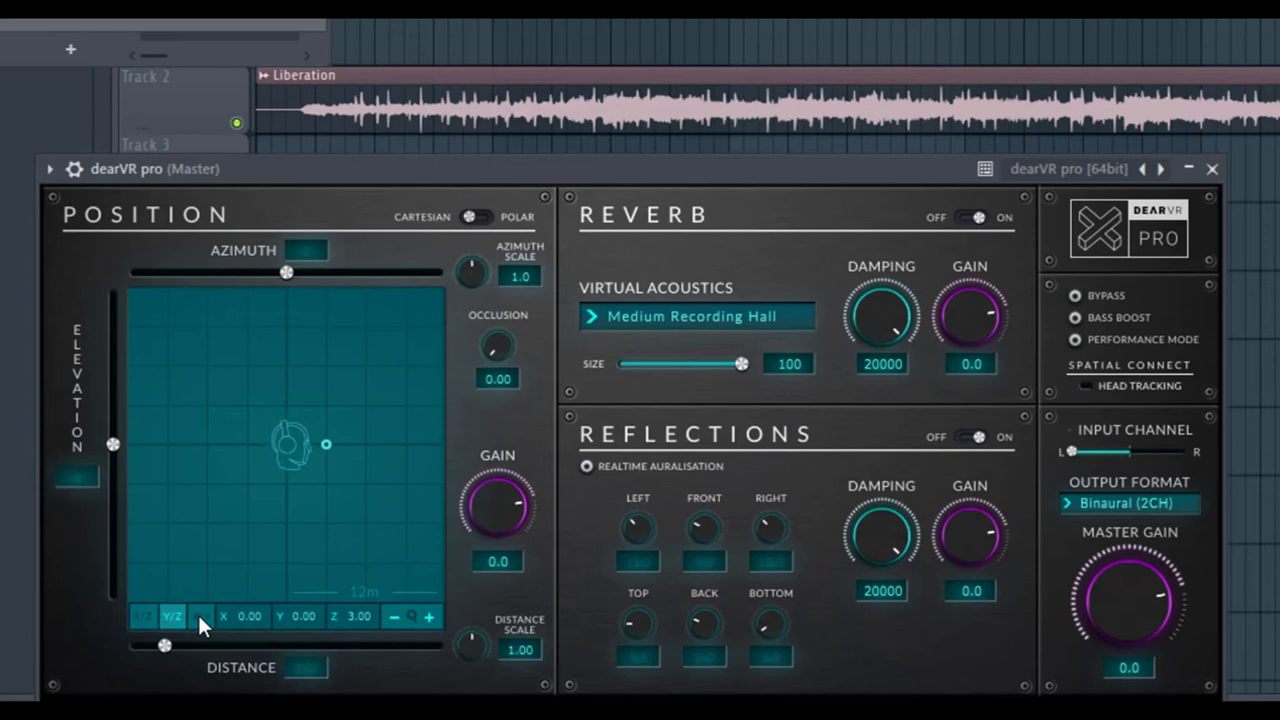
left_click(199, 616)
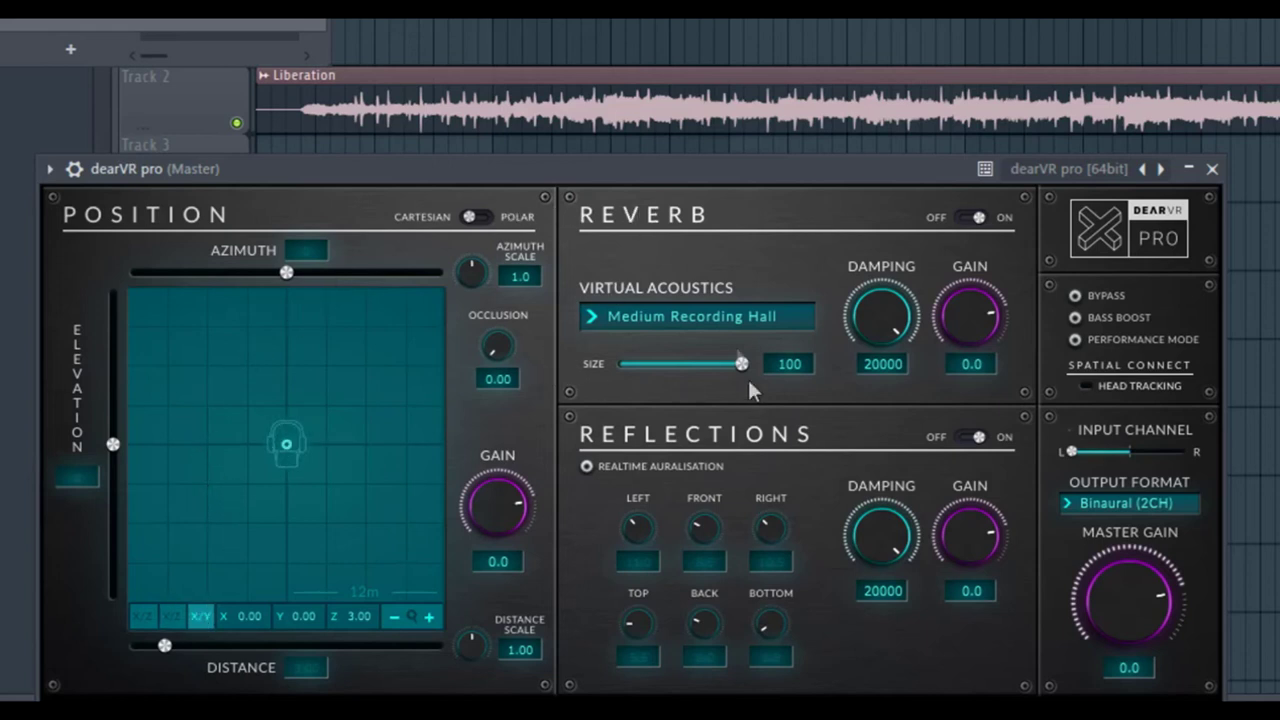
Set the reverb's virtual acoustics to Medium Room and raise the master gain to about 5.3.
left_click(610, 315)
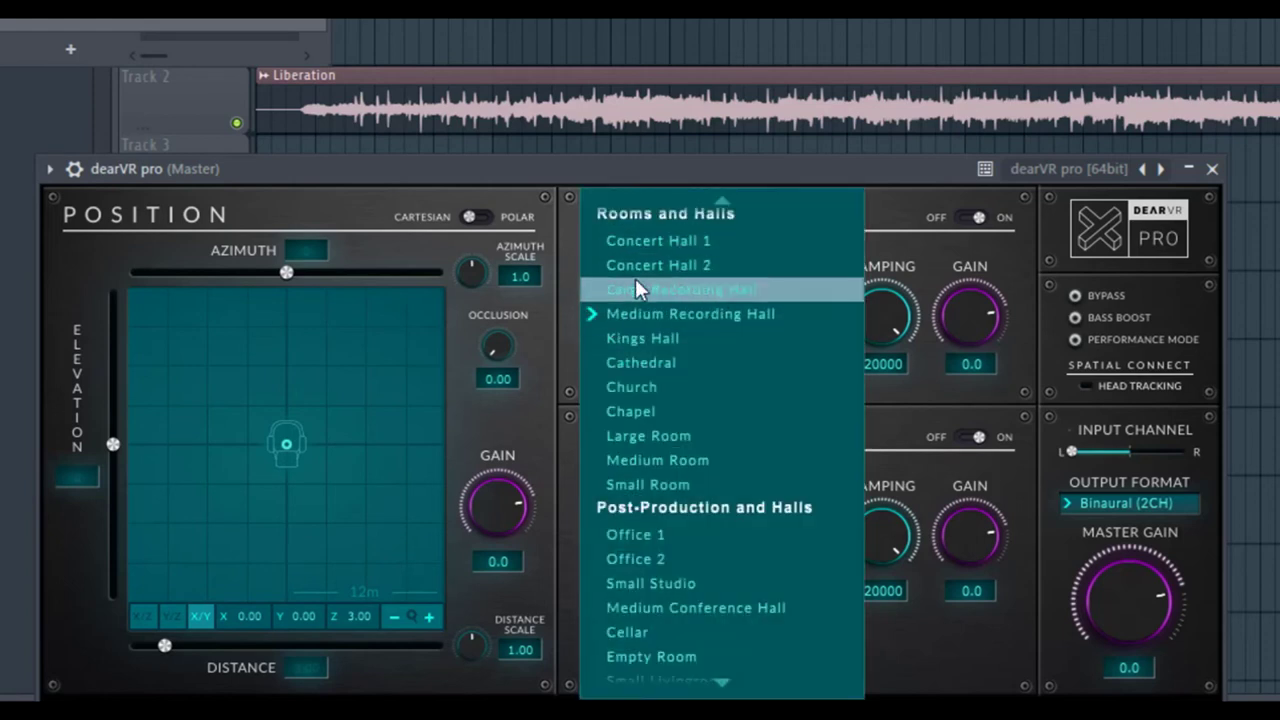
left_click(651, 462)
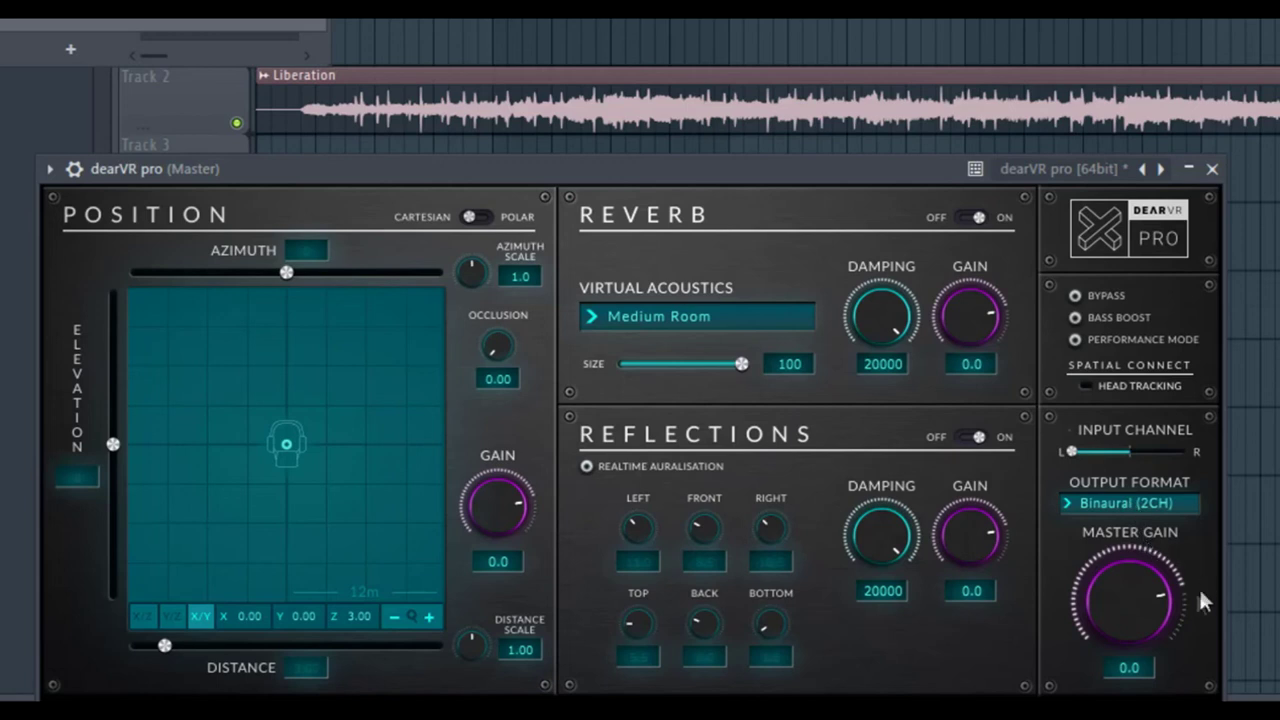
left_click_drag(1163, 587, 1153, 563)
During playback, move the sound source to about X 10.79, Y 10.98, pause and resume, and move it to about X 2.14, Y -3.91.
key("space")
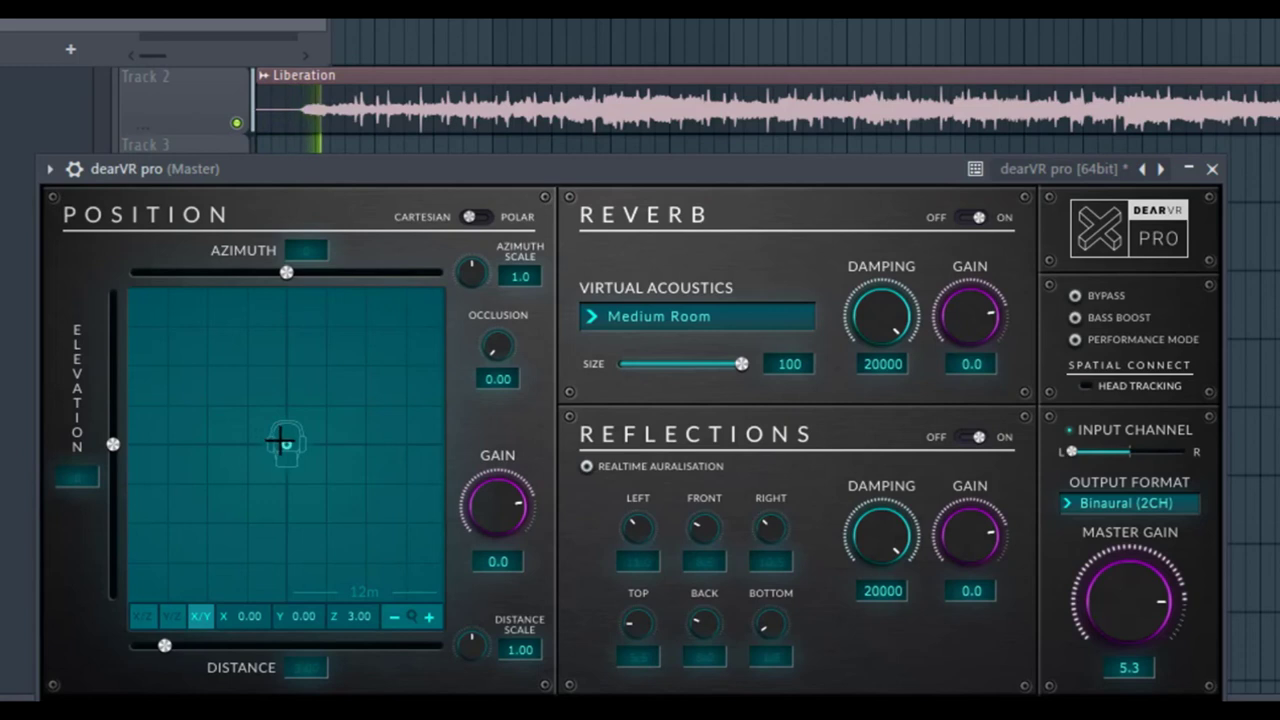
left_click_drag(276, 438, 429, 300)
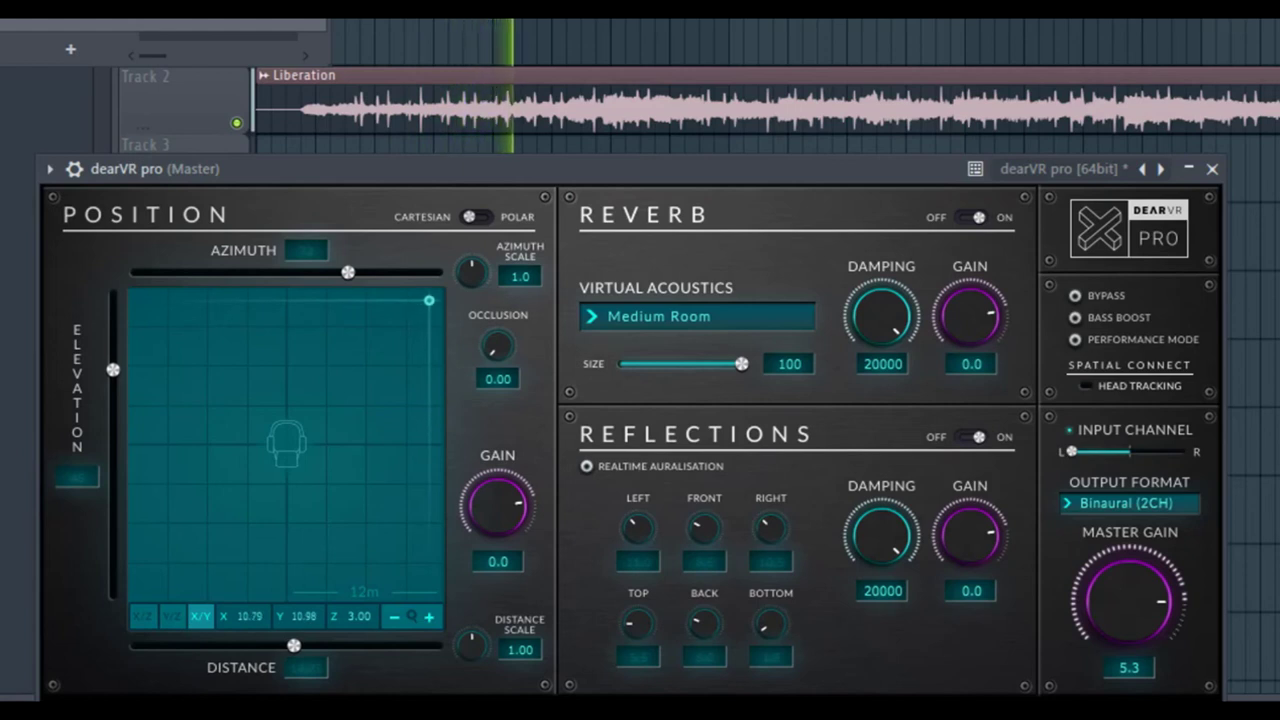
key("space")
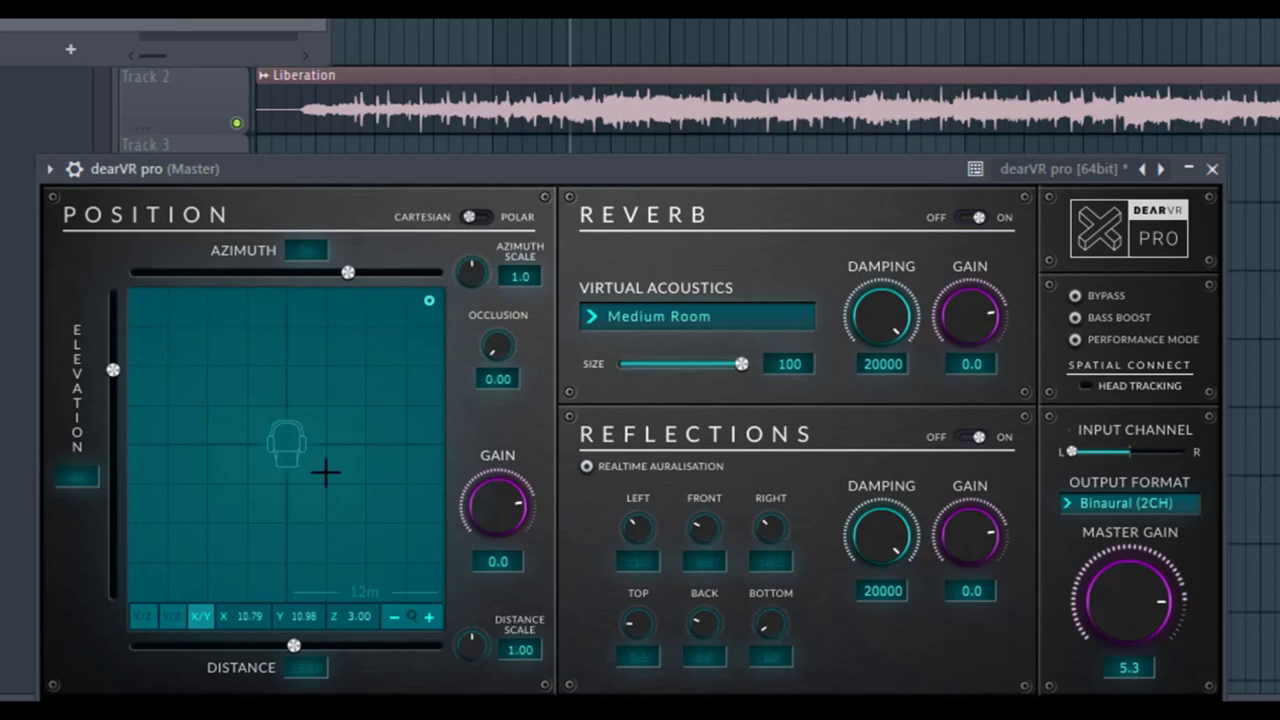
key("space")
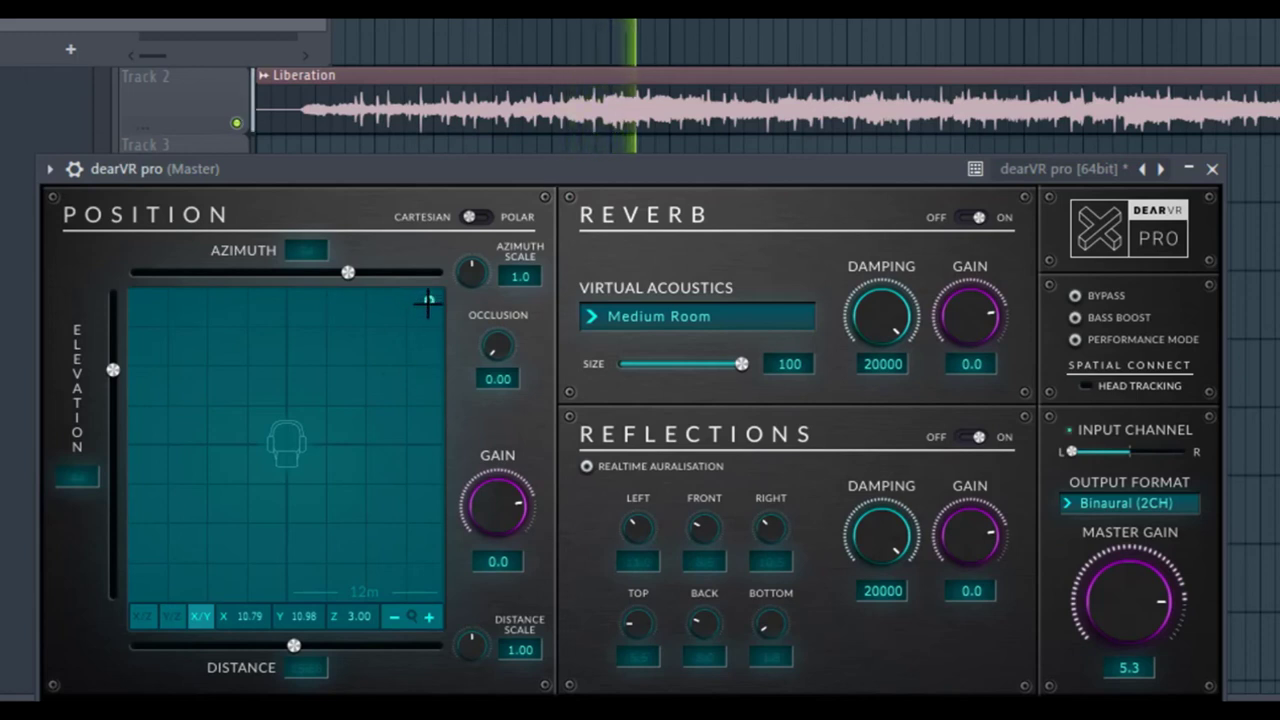
left_click_drag(427, 300, 314, 491)
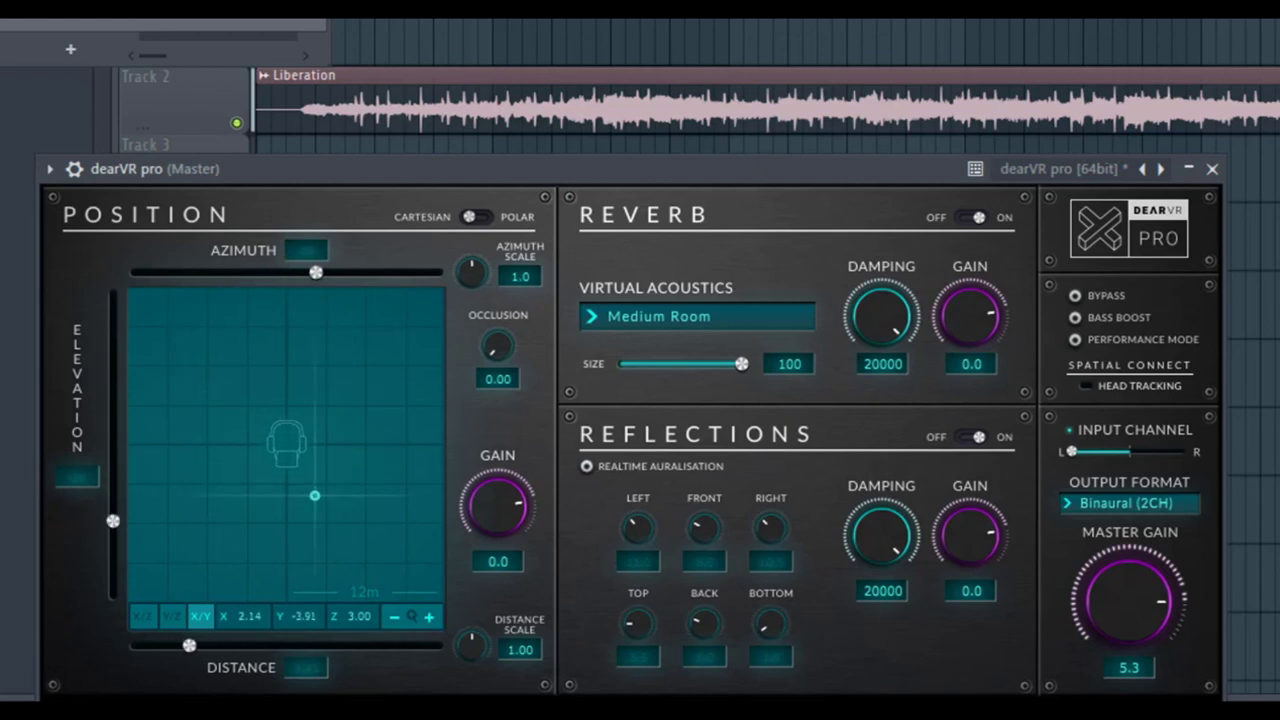